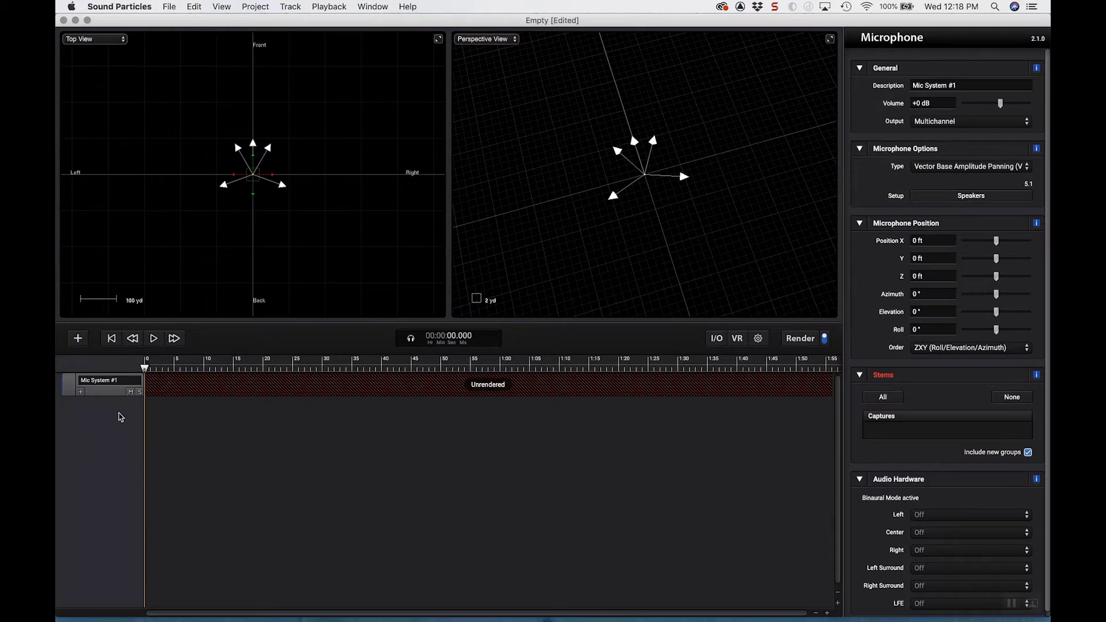
- Deselect Mic System #1 so the 48 000 Hz Project Settings appear
{"action": "left_click", "coordinate": [121, 417]}
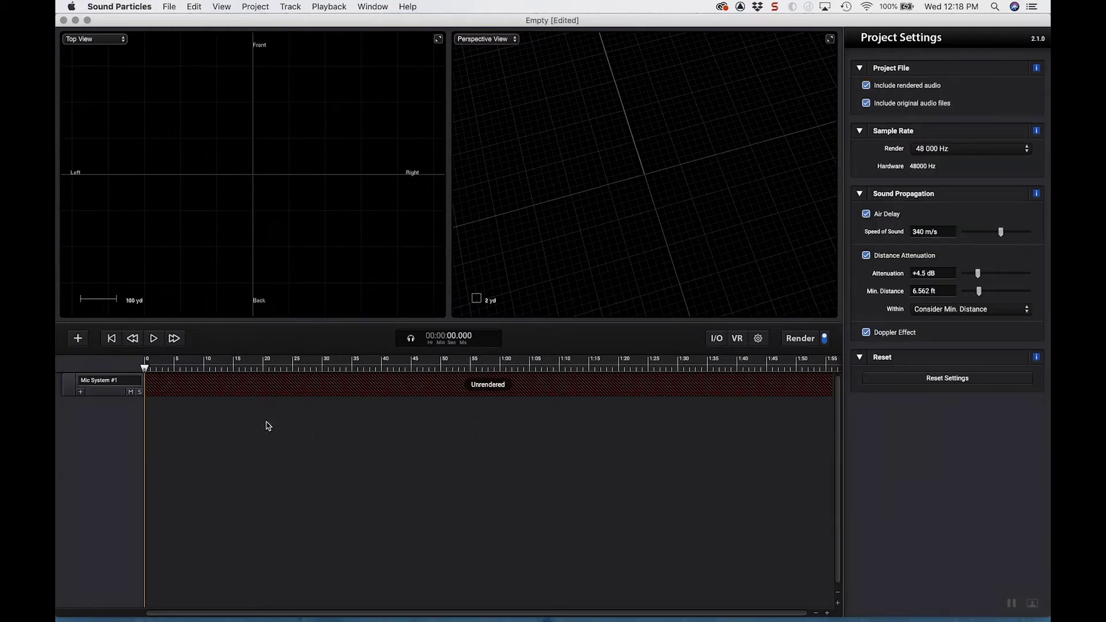
- Add Audio Track #1 and review the microphone system's settings
{"action": "left_click", "coordinate": [78, 339]}
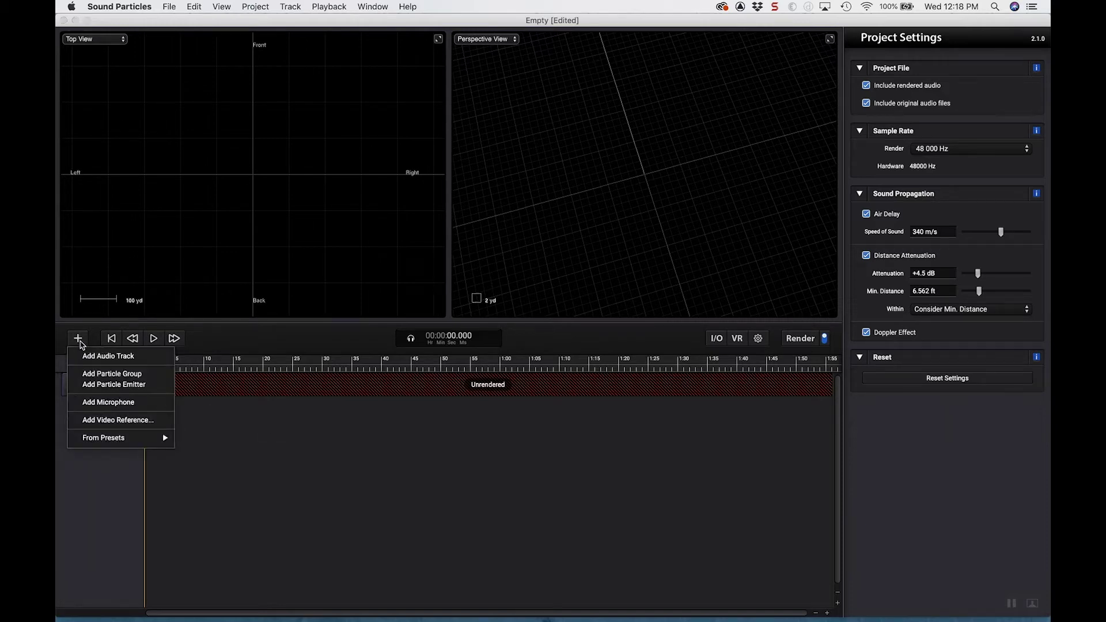
{"action": "left_click", "coordinate": [89, 357]}
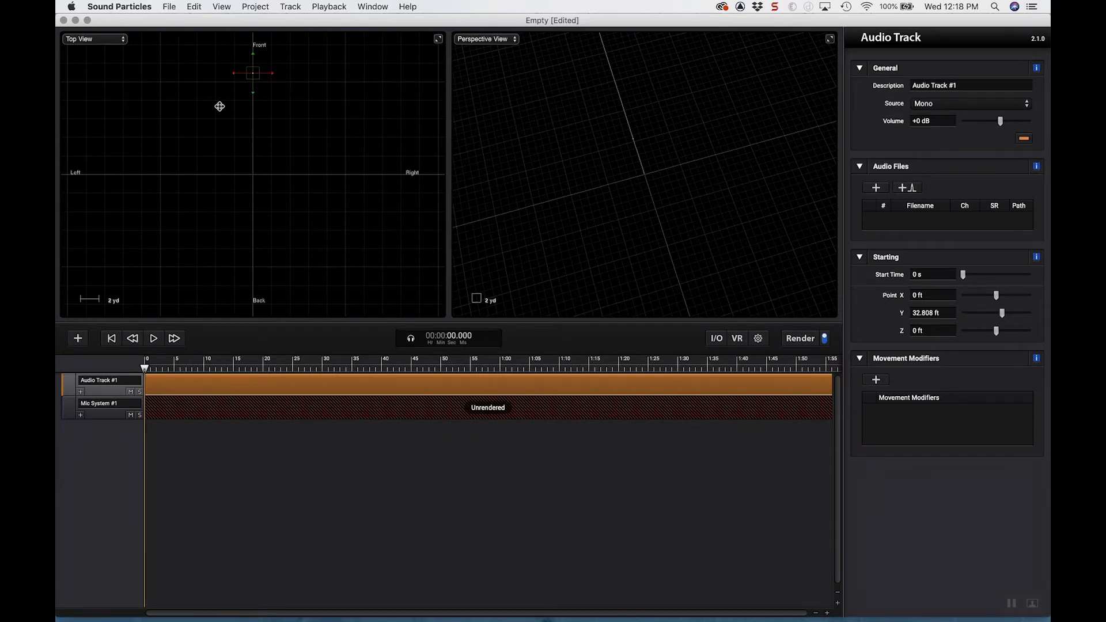
{"action": "left_click", "coordinate": [101, 416]}
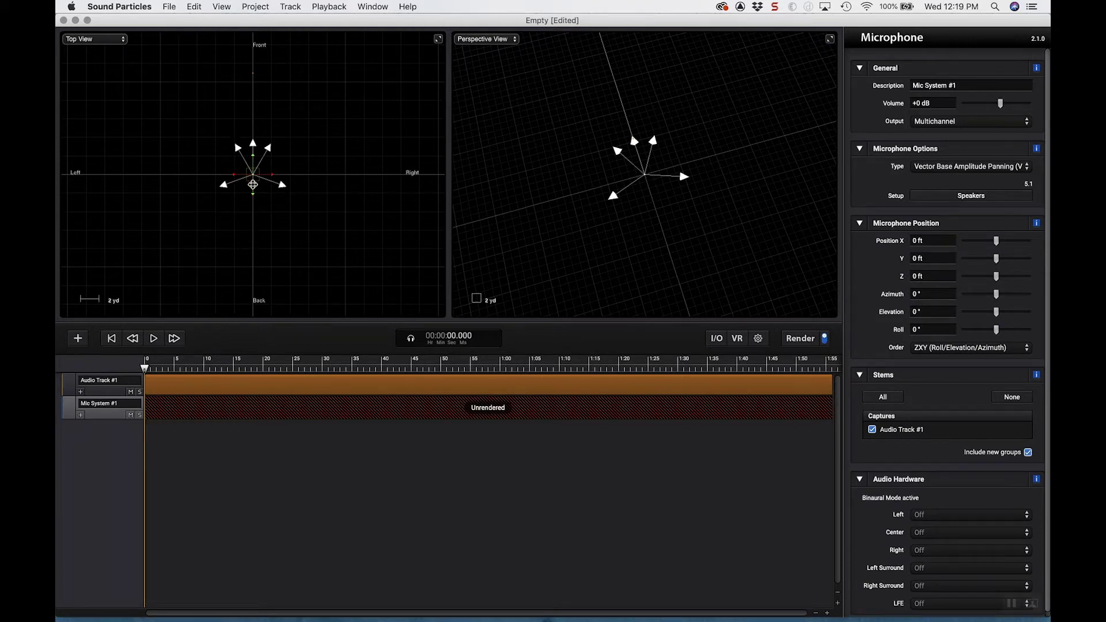
{"action": "left_click", "coordinate": [98, 394]}
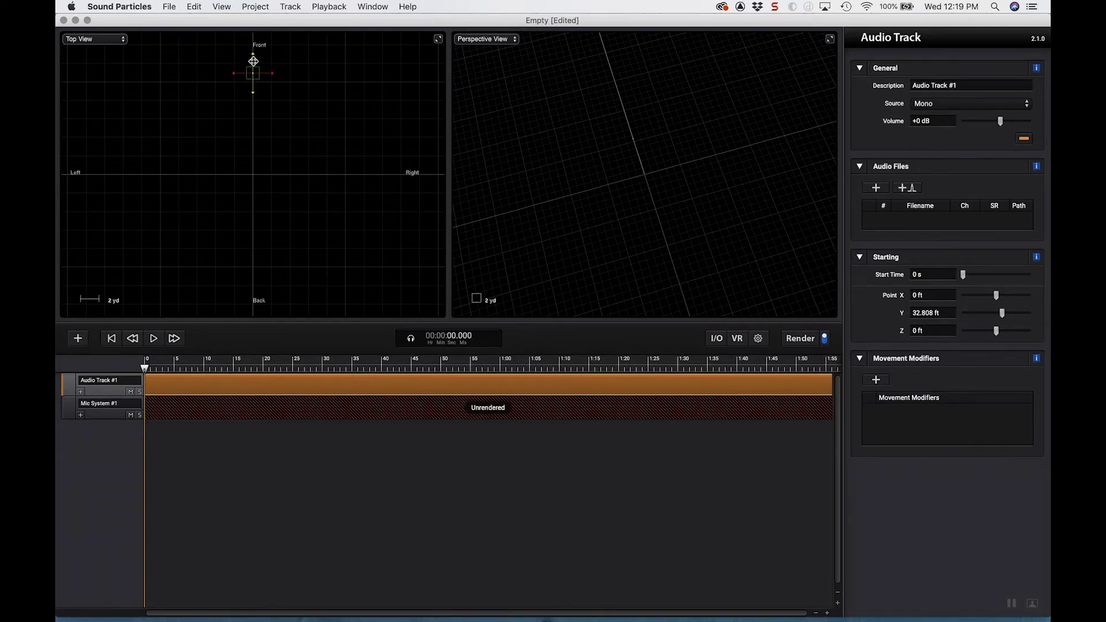
- Drag the track's source closer to the microphone, to Y 21.277 ft
{"action": "left_click_drag", "start_coordinate": [253, 61], "coordinate": [254, 96]}
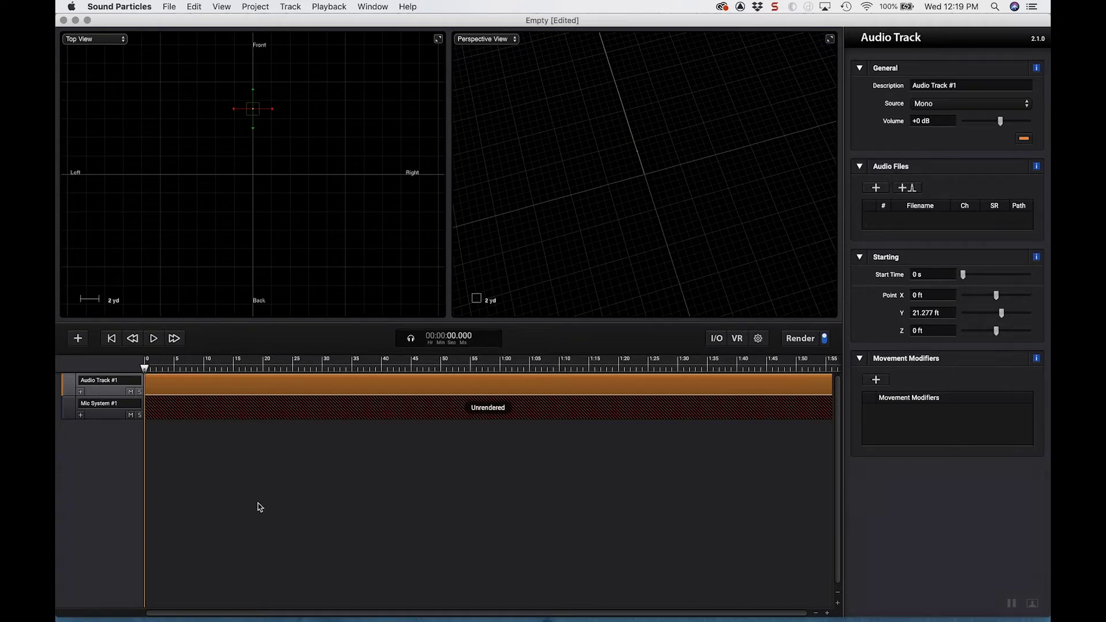
{"action": "left_click", "coordinate": [103, 416]}
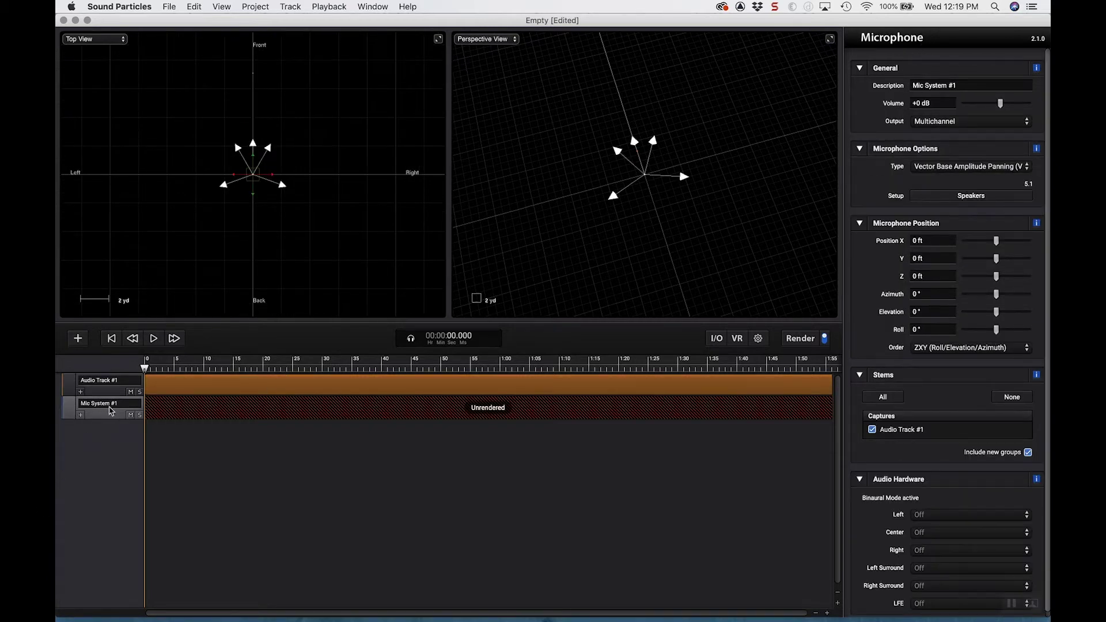
{"action": "left_click", "coordinate": [105, 393]}
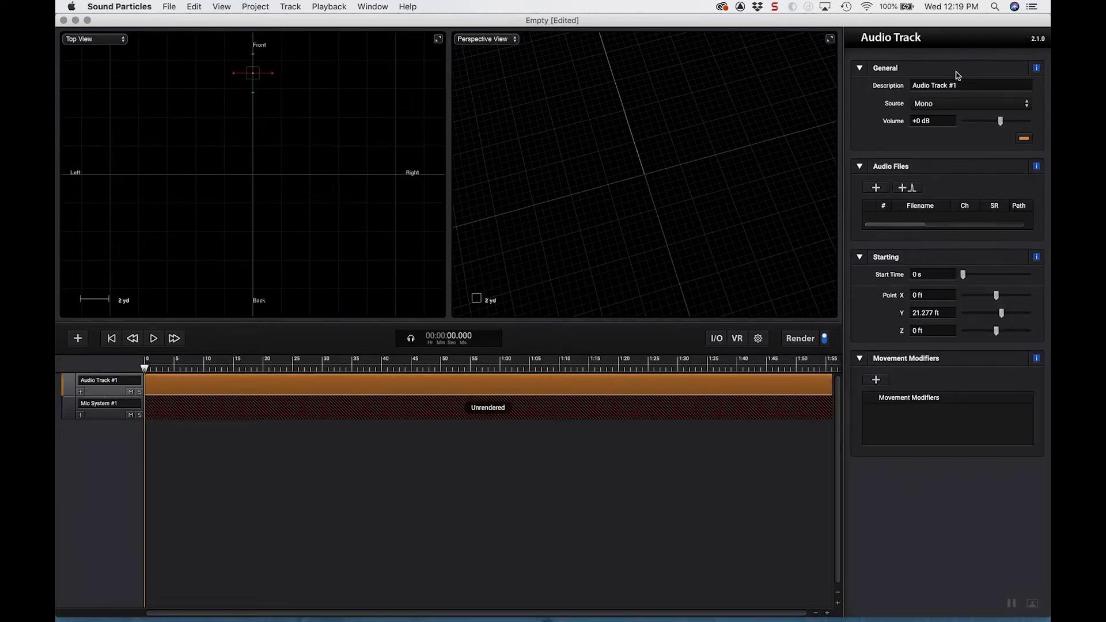
- Import crow.wav from the SP tutorials folder into Audio Track #1
{"action": "left_click", "coordinate": [877, 188]}
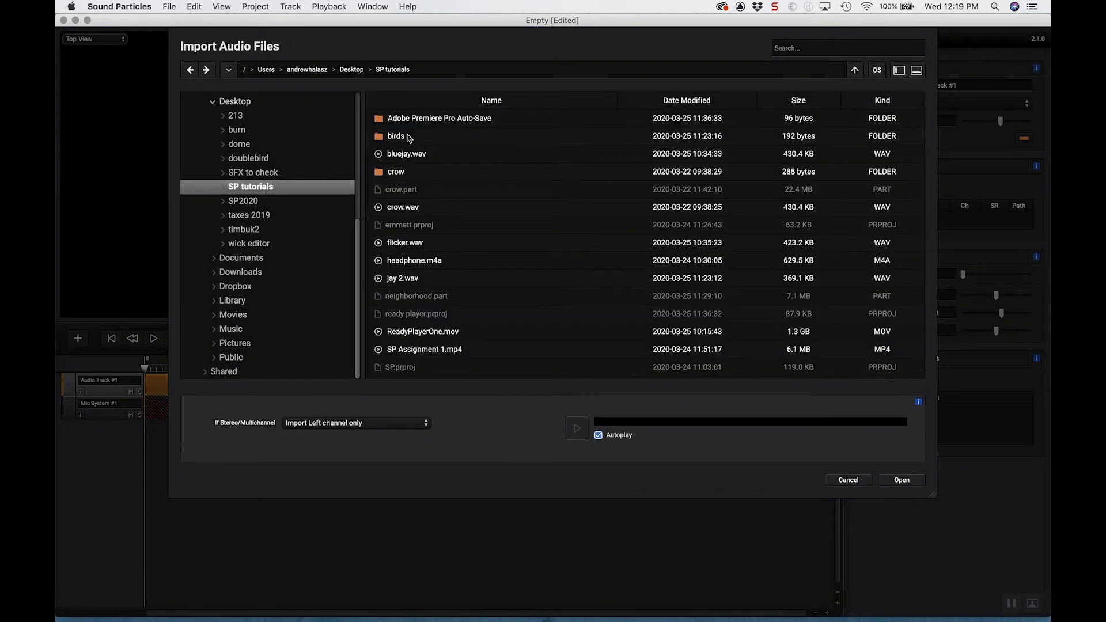
{"action": "left_click", "coordinate": [407, 208]}
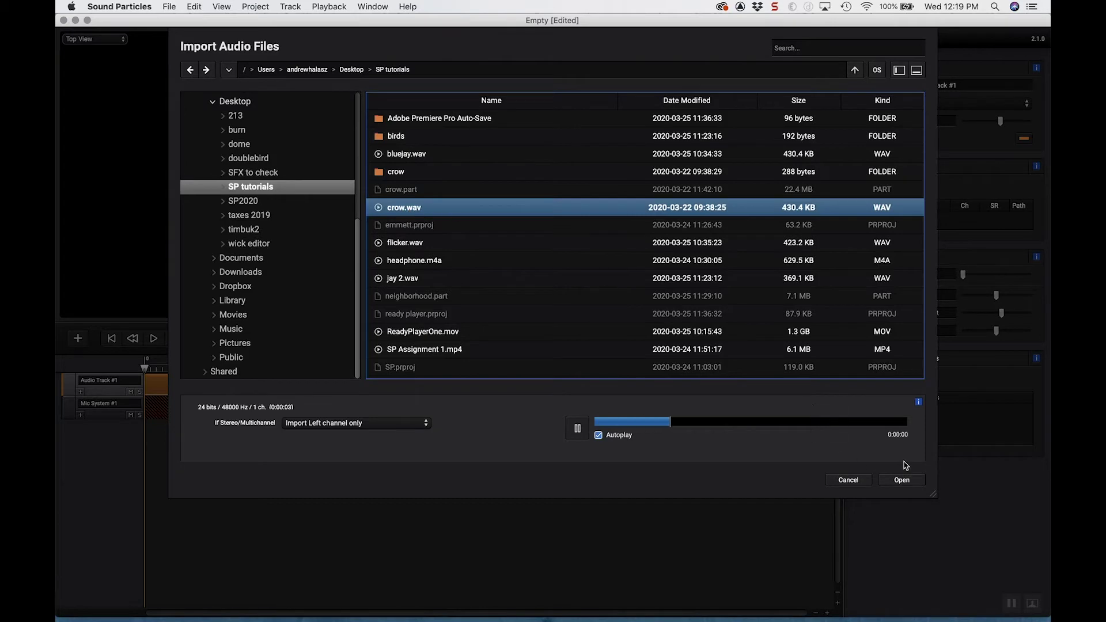
{"action": "left_click", "coordinate": [903, 481]}
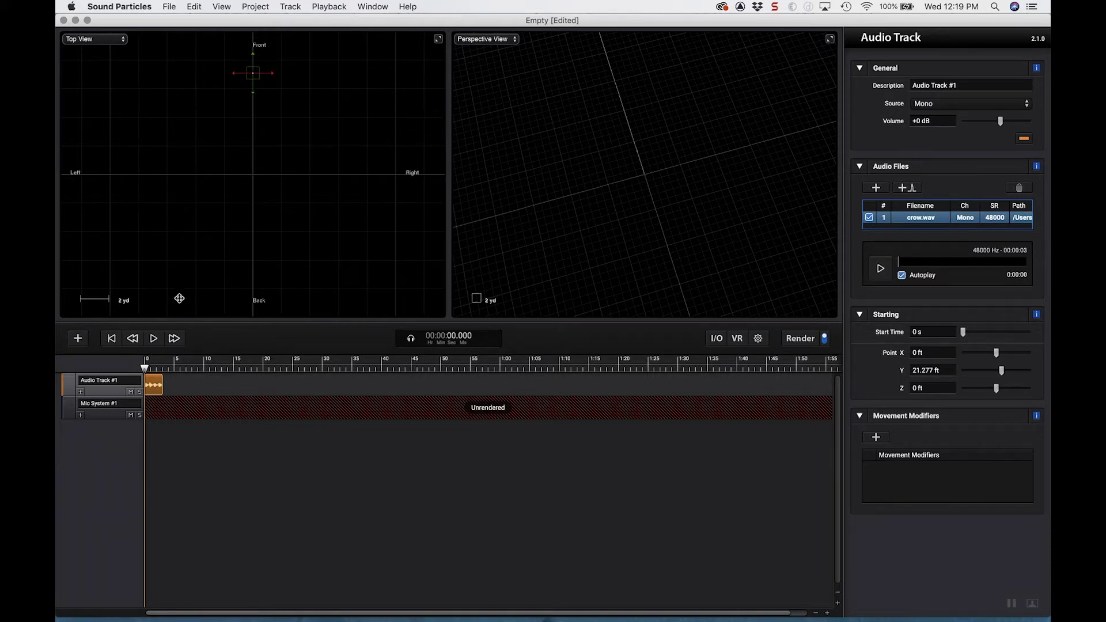
- Play the crow sound, then drag its source right to X 30.91 ft, Y 4.95 ft
{"action": "left_click", "coordinate": [154, 339]}
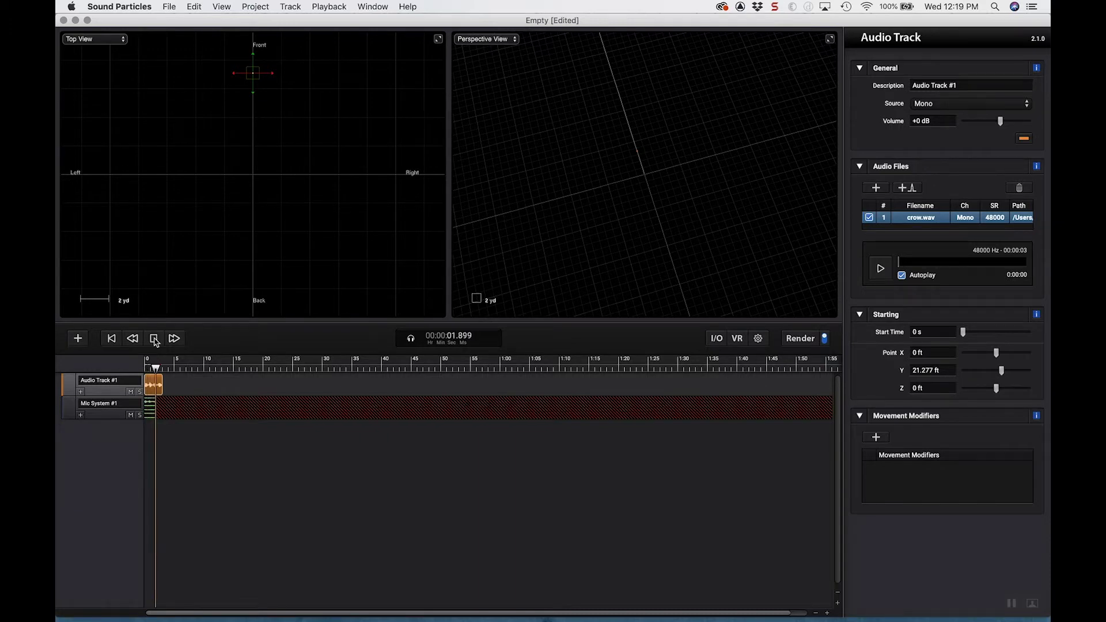
{"action": "left_click", "coordinate": [154, 338]}
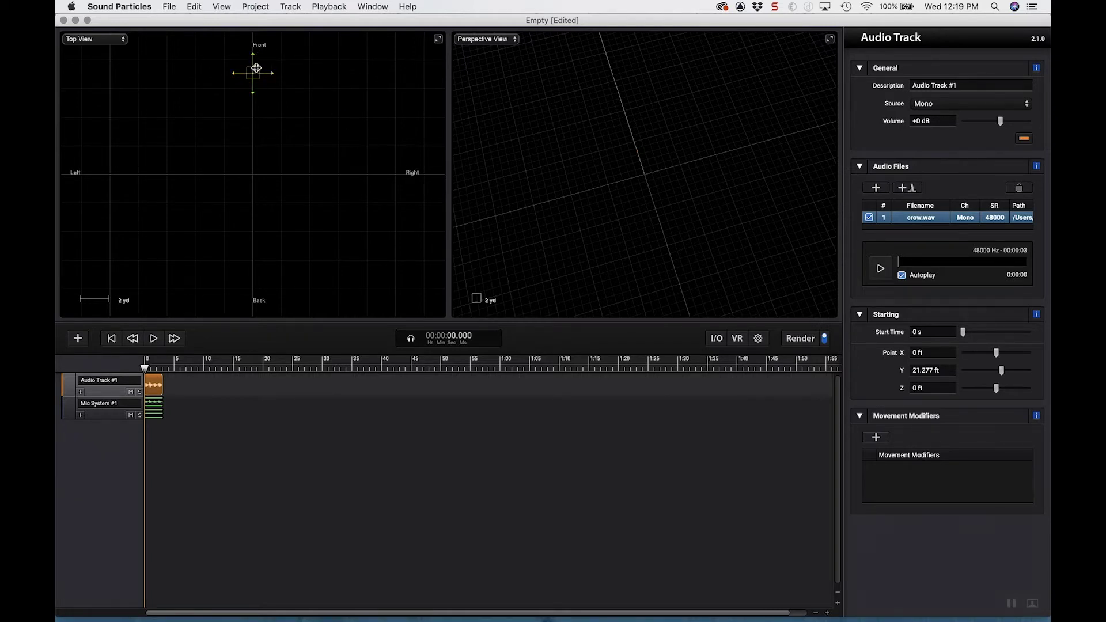
{"action": "left_click_drag", "start_coordinate": [256, 69], "coordinate": [391, 166]}
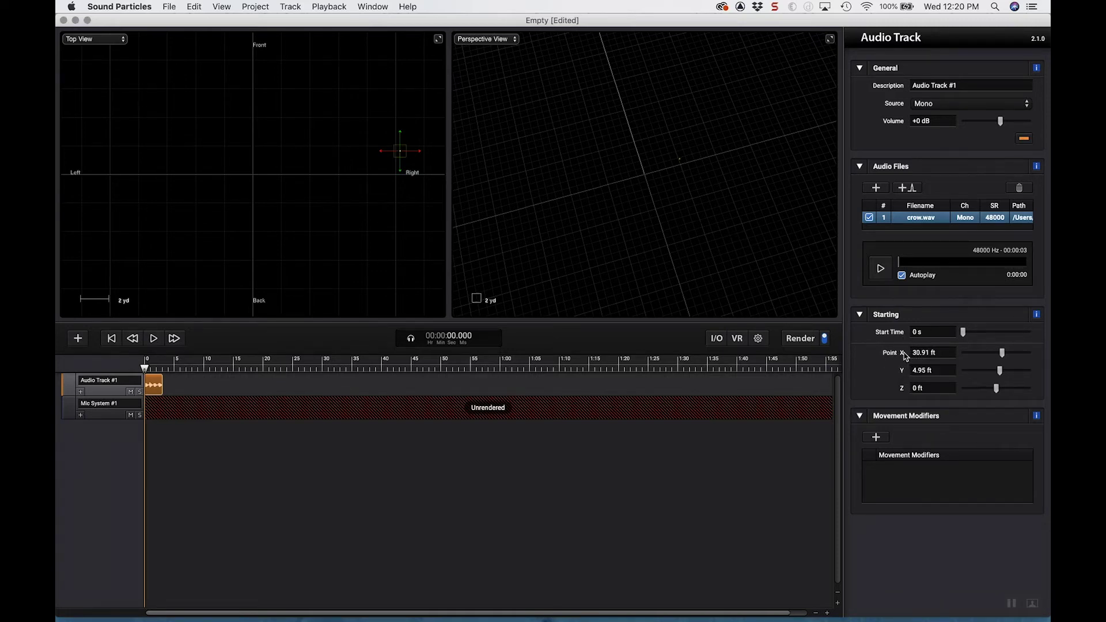
- Set the crow source's Point X and Y to 10 ft
{"action": "left_click_drag", "start_coordinate": [906, 355], "coordinate": [925, 359]}
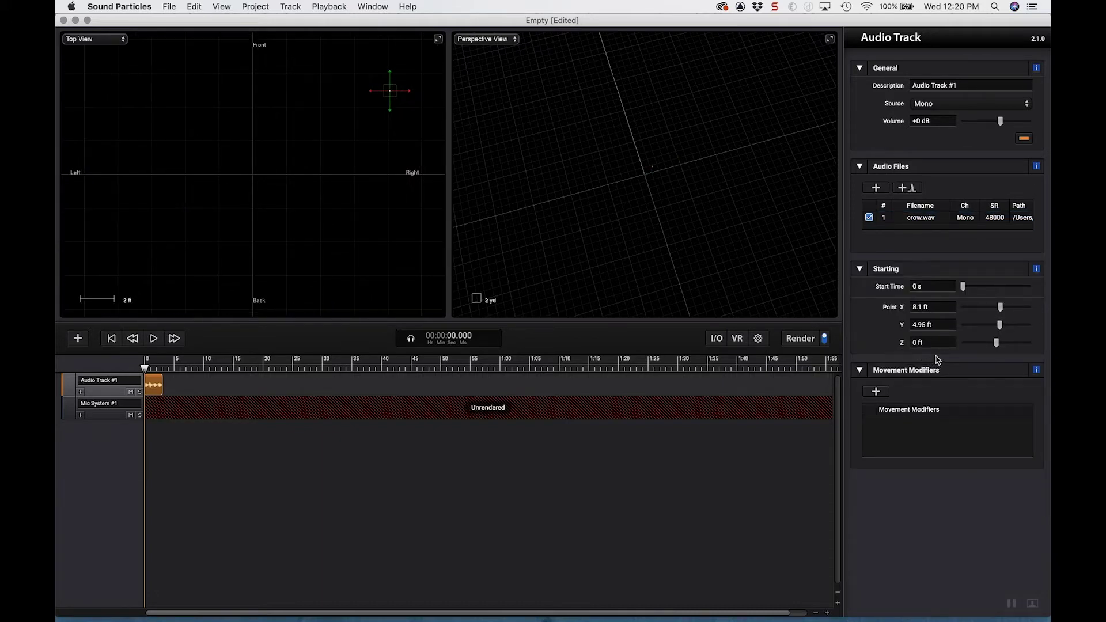
{"action": "left_click", "coordinate": [924, 308]}
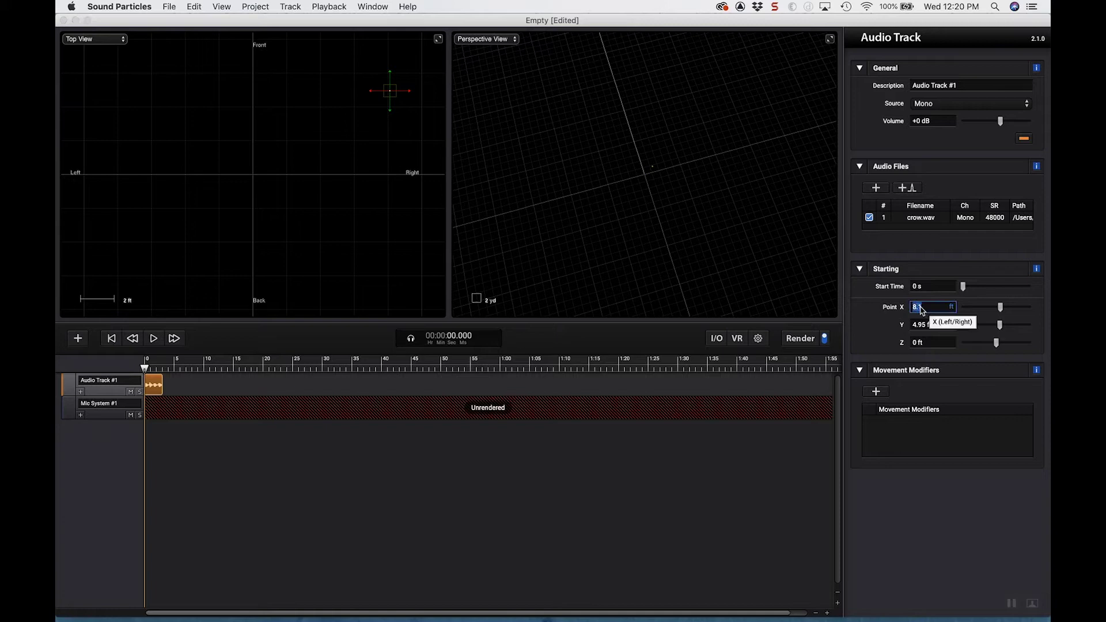
{"action": "key", "text": "Return"}
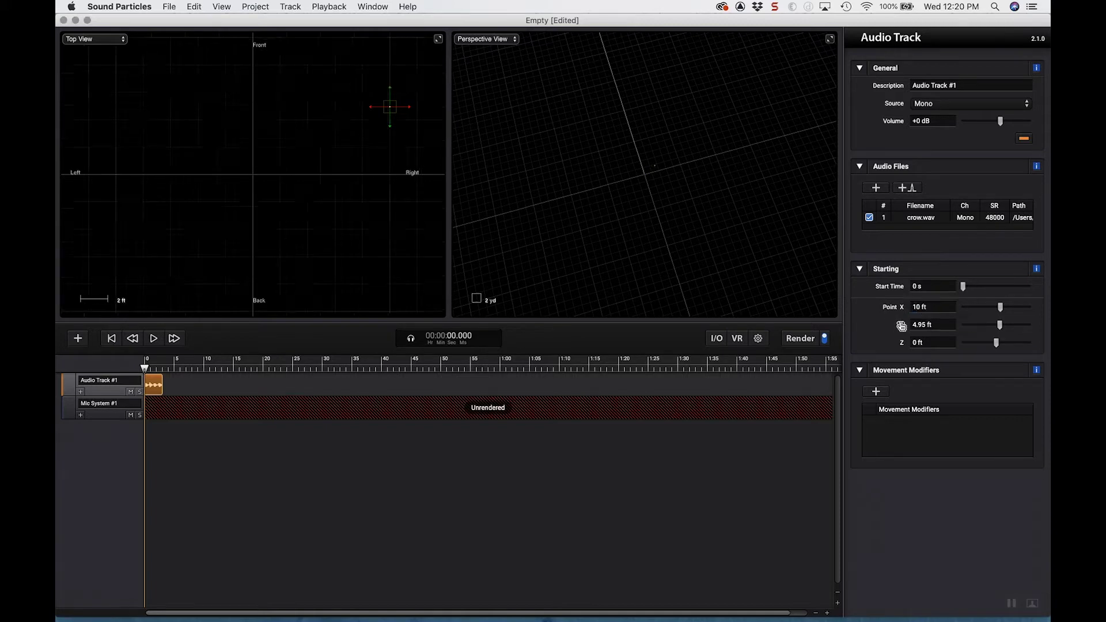
{"action": "left_click", "coordinate": [925, 326]}
{"action": "key", "text": "Return"}
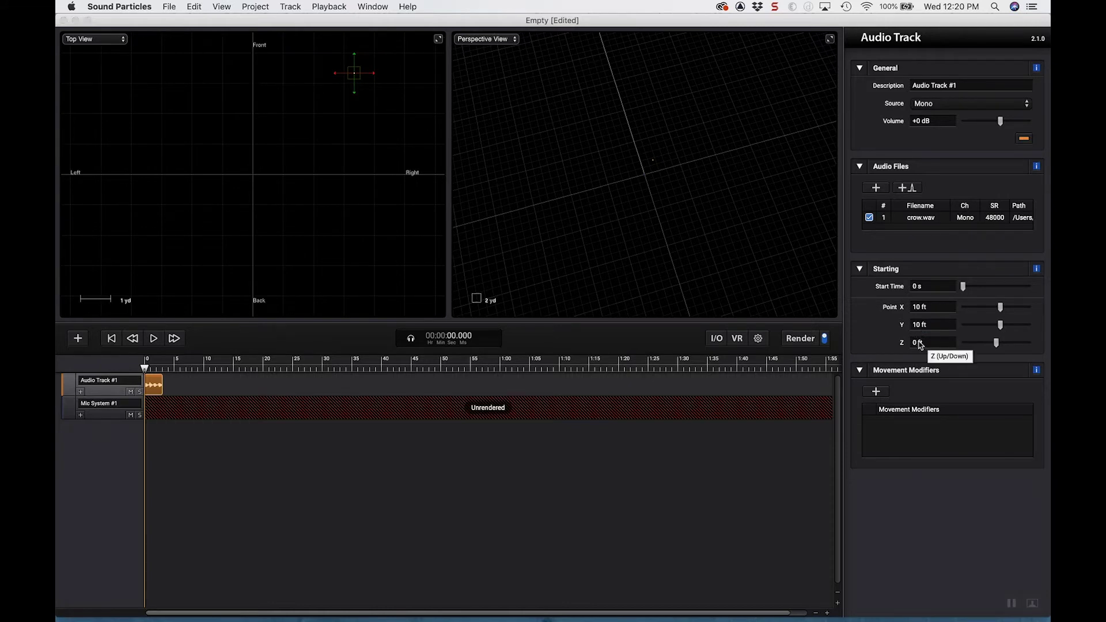
- Switch the left viewport to 3D View - Left
{"action": "left_click", "coordinate": [96, 39]}
{"action": "left_click", "coordinate": [104, 93]}
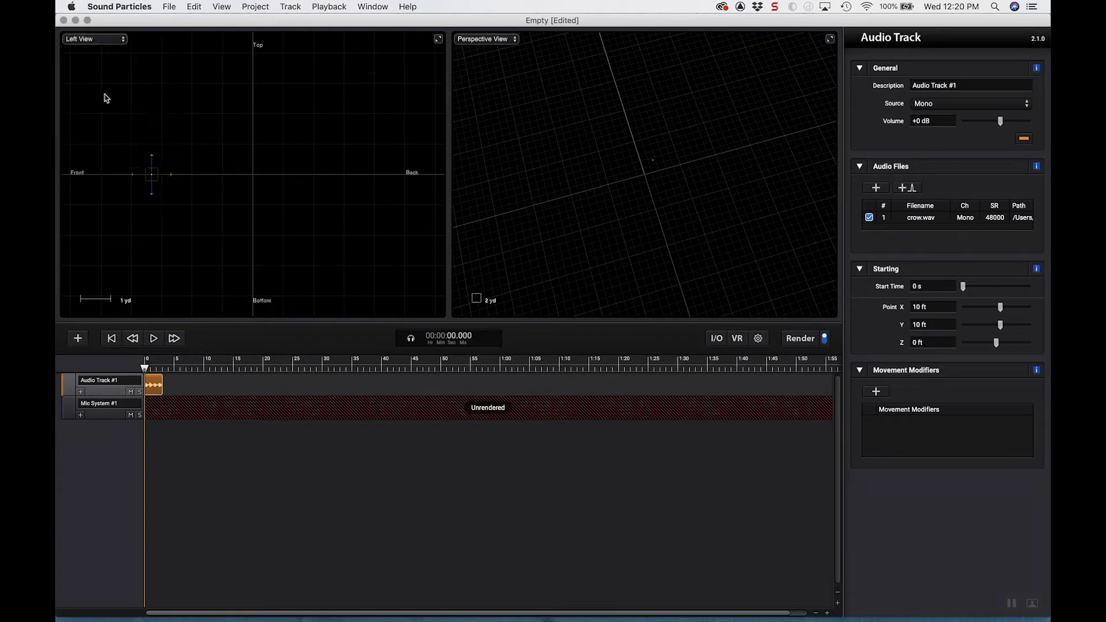
{"action": "left_click", "coordinate": [109, 416]}
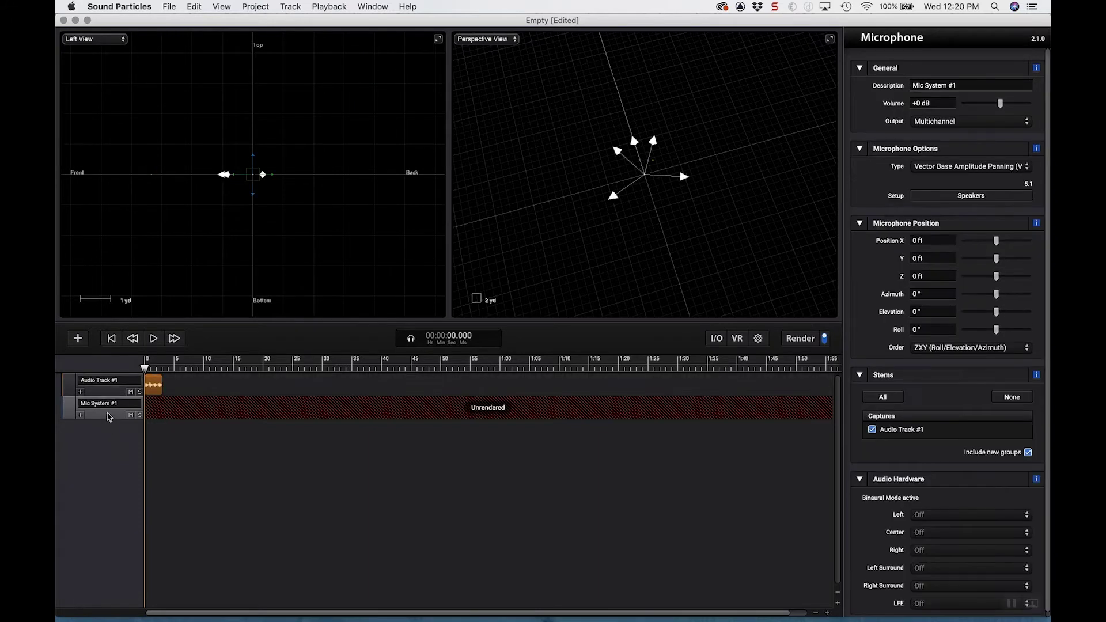
{"action": "left_click", "coordinate": [112, 395]}
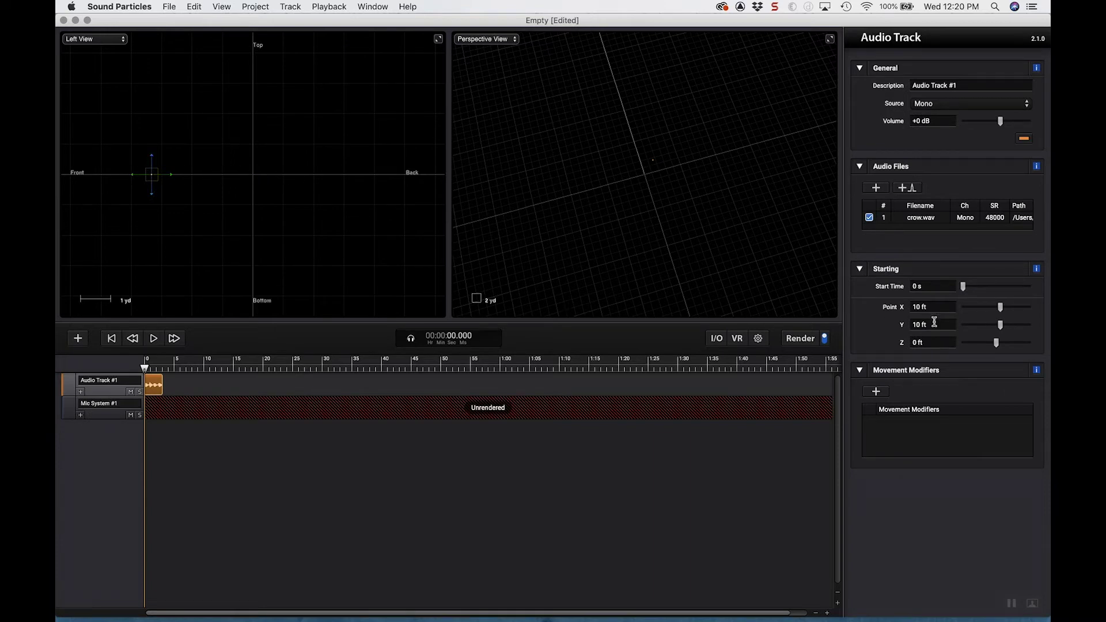
- Raise the crow source to a Z height of 10 ft
{"action": "left_click", "coordinate": [912, 344]}
{"action": "type", "text": "10"}
{"action": "key", "text": "Return"}
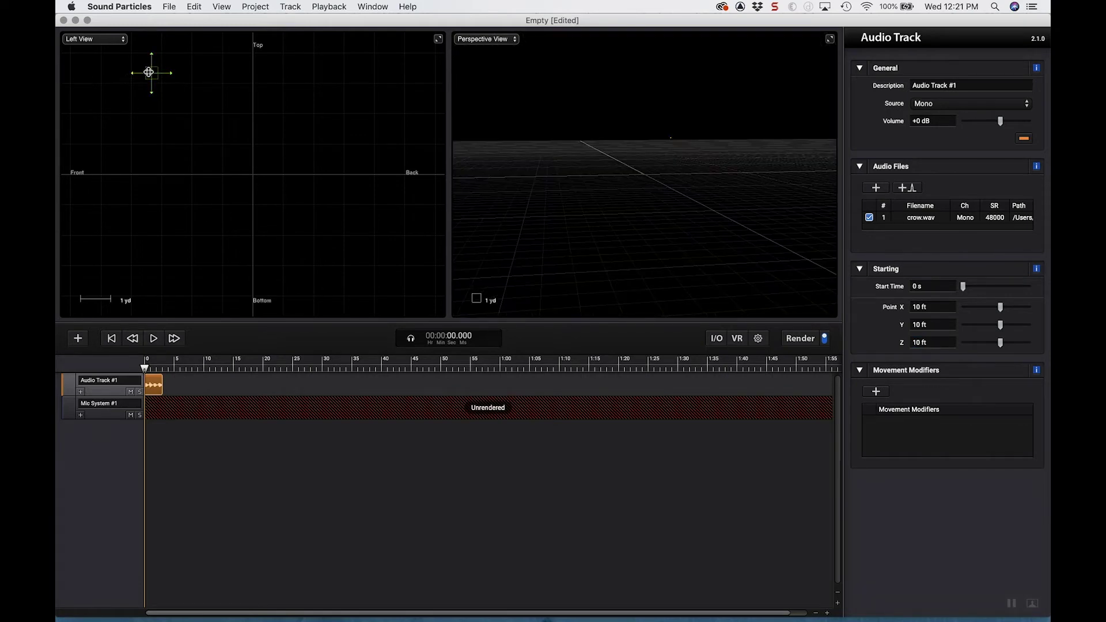
- Return the left viewport to Top view and play back the scene
{"action": "left_click", "coordinate": [107, 40]}
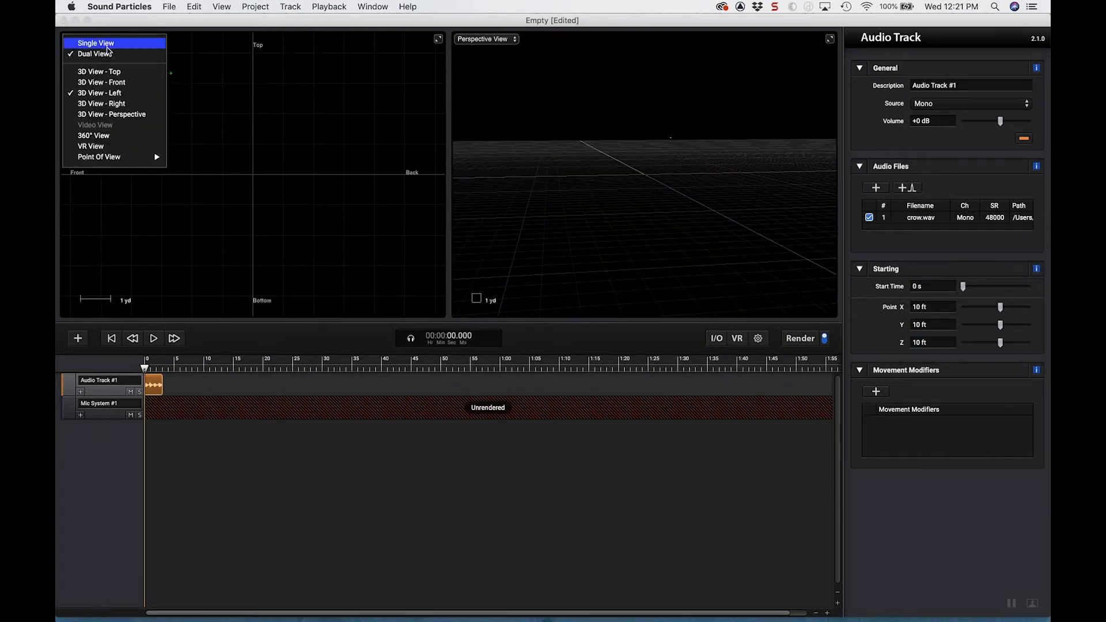
{"action": "left_click", "coordinate": [120, 72]}
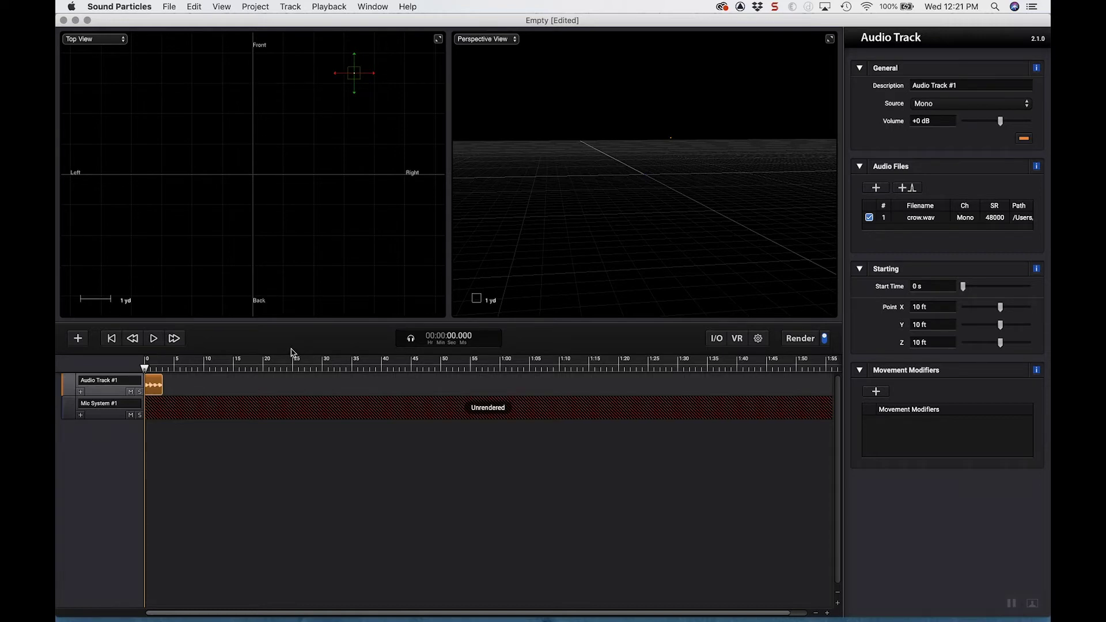
{"action": "left_click", "coordinate": [153, 340]}
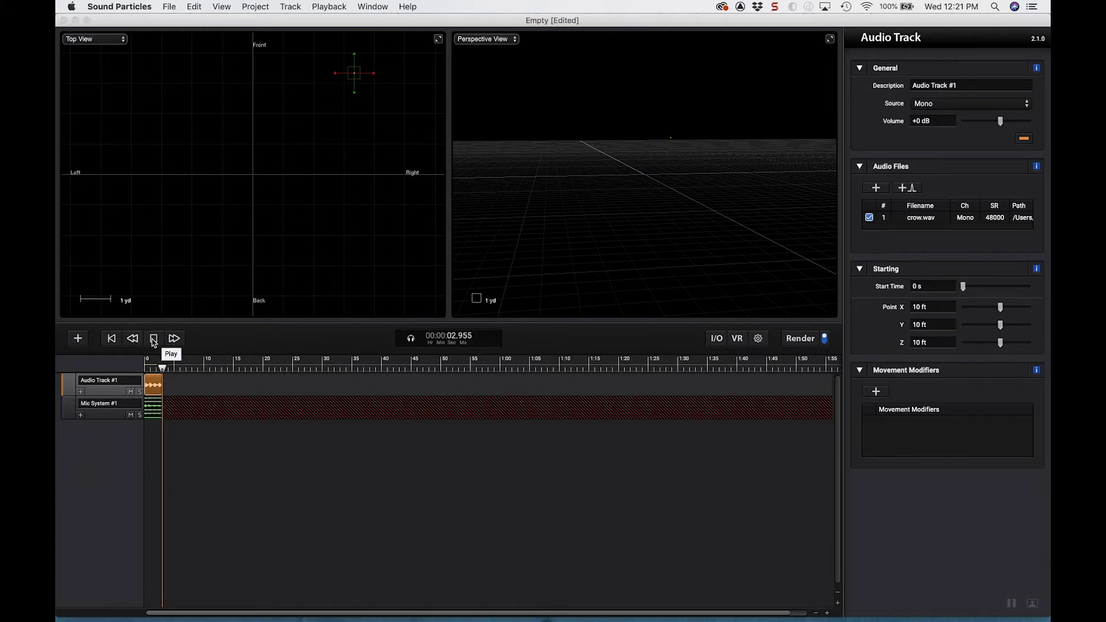
{"action": "left_click", "coordinate": [153, 338]}
- Try the crow behind the listener, then place it right at X 12.09 ft, Y 2.941 ft
{"action": "left_click_drag", "start_coordinate": [354, 92], "coordinate": [340, 286]}
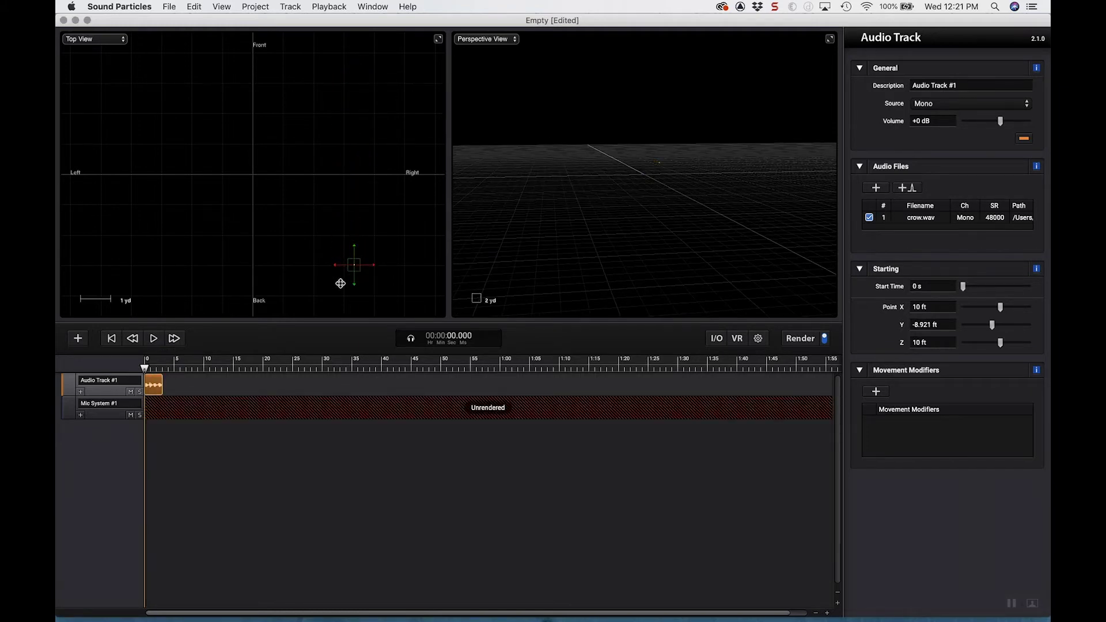
{"action": "left_click", "coordinate": [152, 341]}
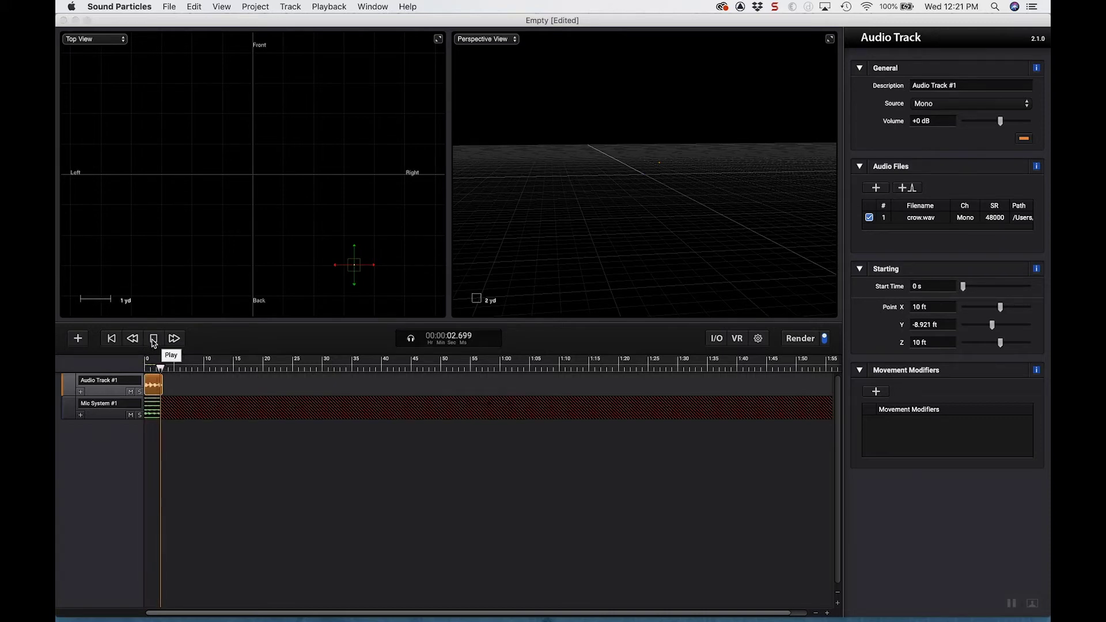
{"action": "left_click_drag", "start_coordinate": [368, 262], "coordinate": [397, 147]}
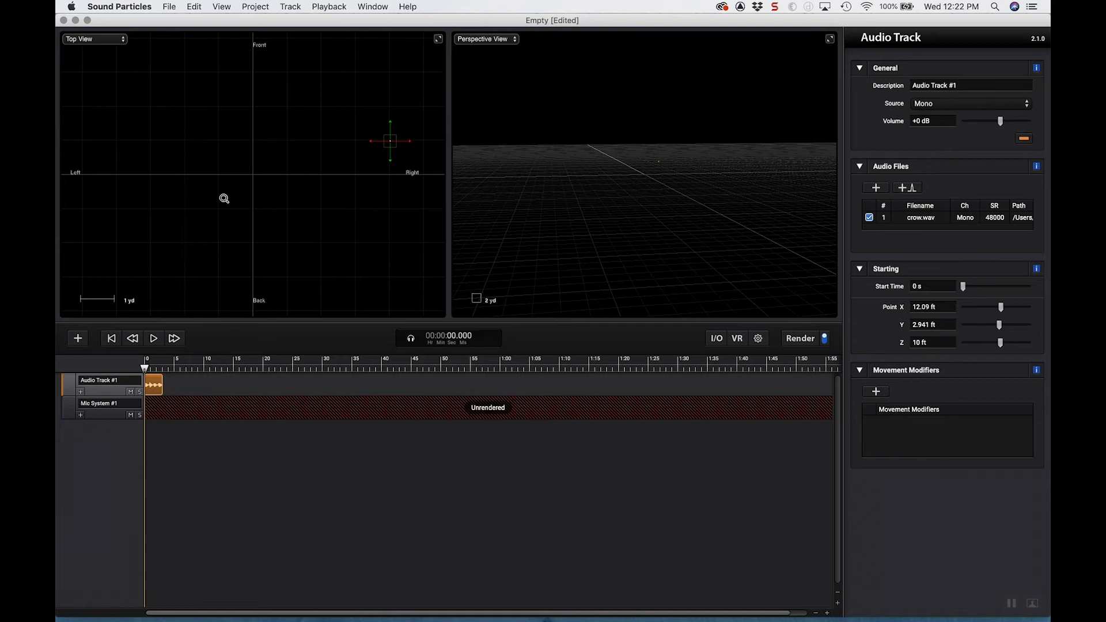
- Zoom out Top View, drag the crow to X 29.589 ft, and play it back
{"action": "left_click_drag", "start_coordinate": [224, 198], "coordinate": [225, 219], "text": "ctrl"}
{"action": "left_click_drag", "start_coordinate": [281, 171], "coordinate": [298, 172]}
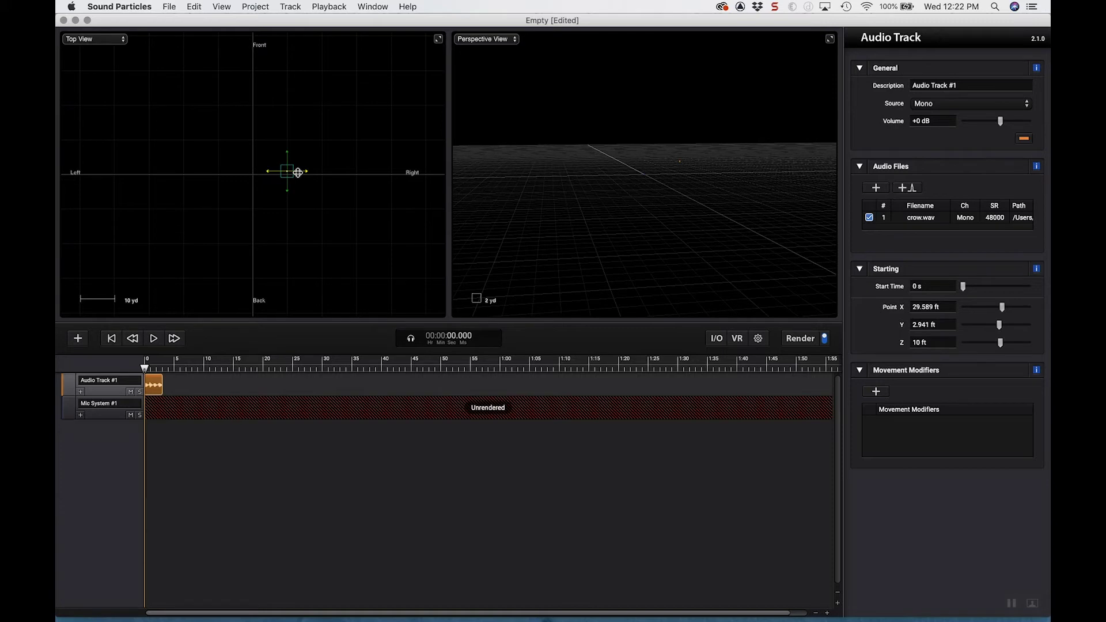
{"action": "left_click", "coordinate": [155, 339]}
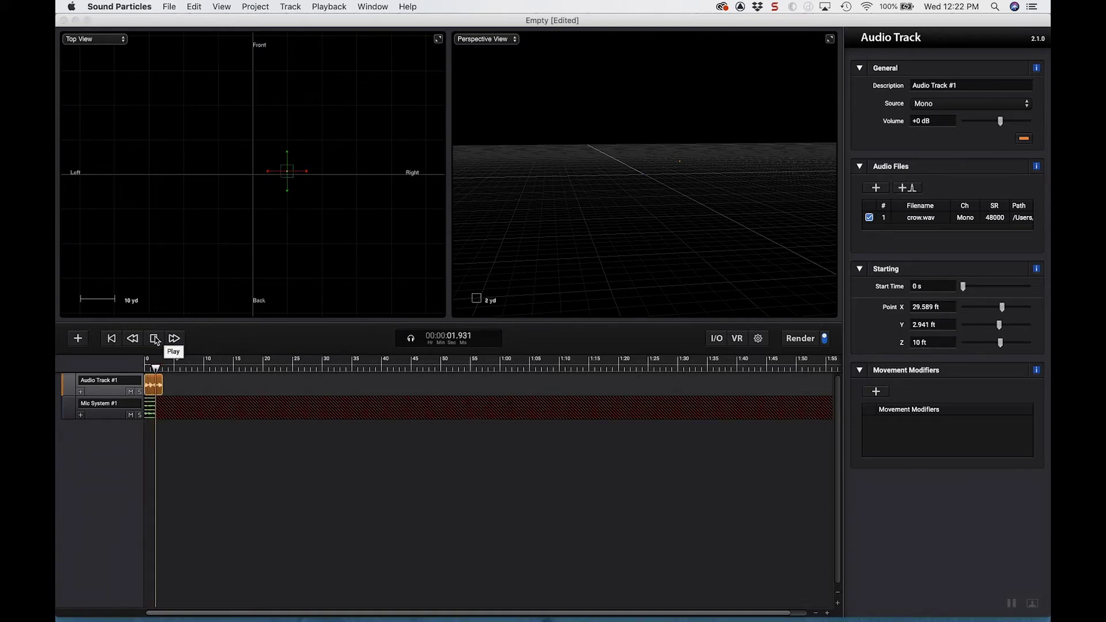
{"action": "left_click", "coordinate": [155, 339]}
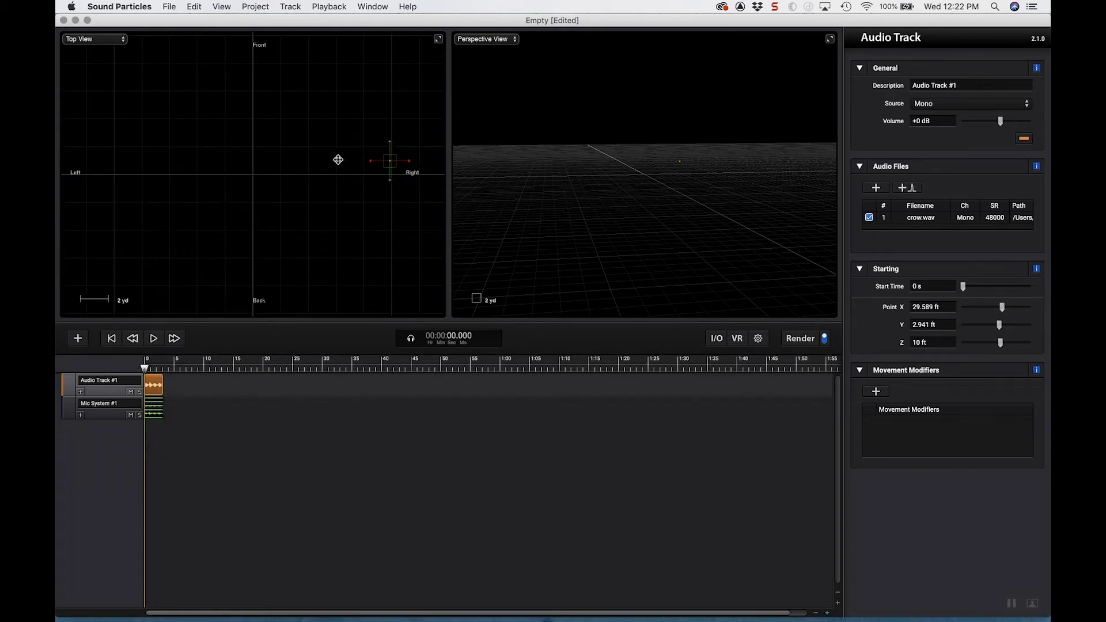
- Add a Position > Point automation lane to the crow's Audio Track #1
{"action": "left_click", "coordinate": [83, 394]}
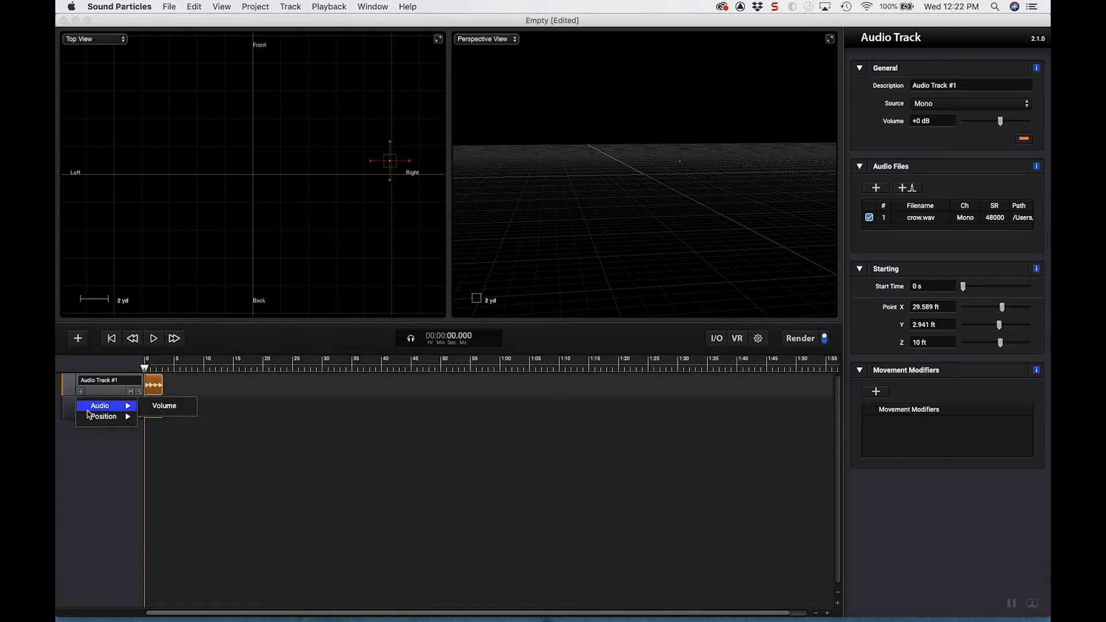
{"action": "mouse_move", "coordinate": [91, 417]}
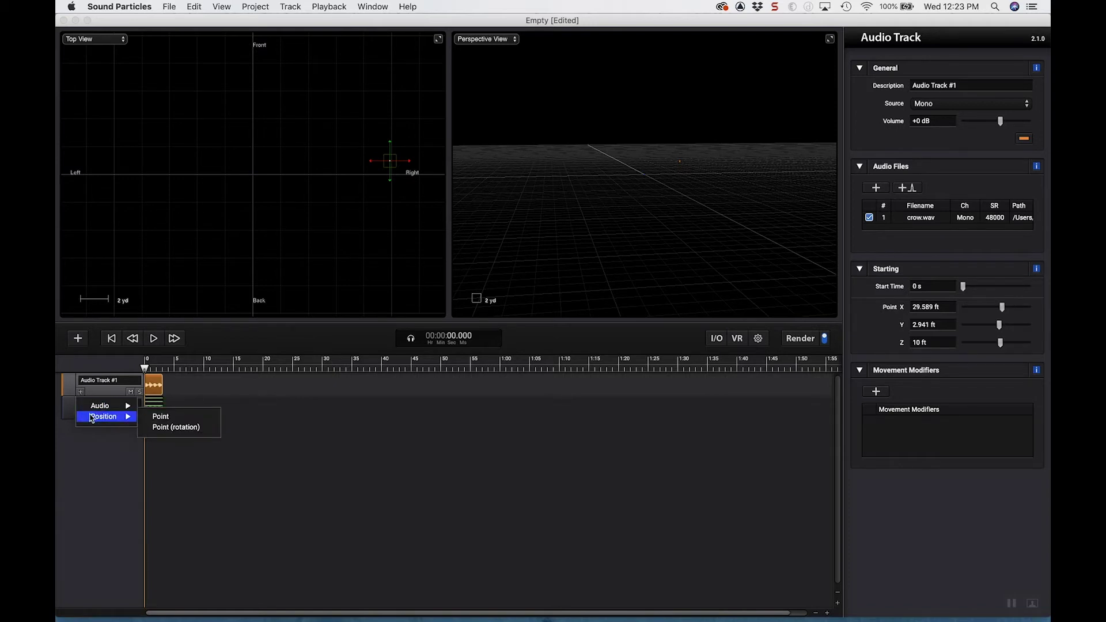
{"action": "mouse_move", "coordinate": [130, 410]}
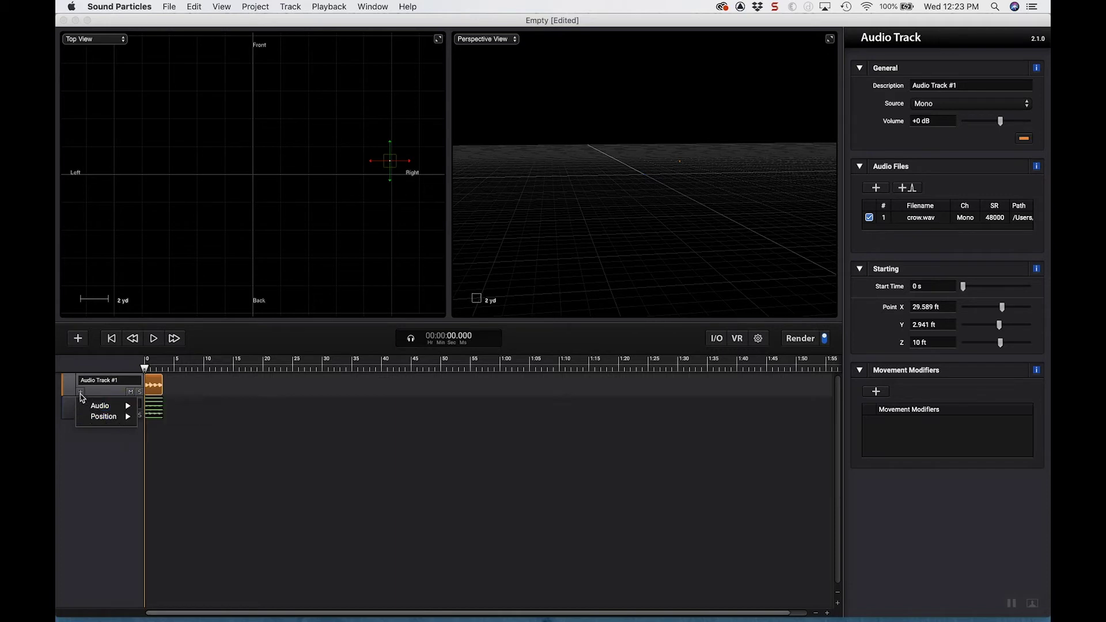
{"action": "mouse_move", "coordinate": [88, 410]}
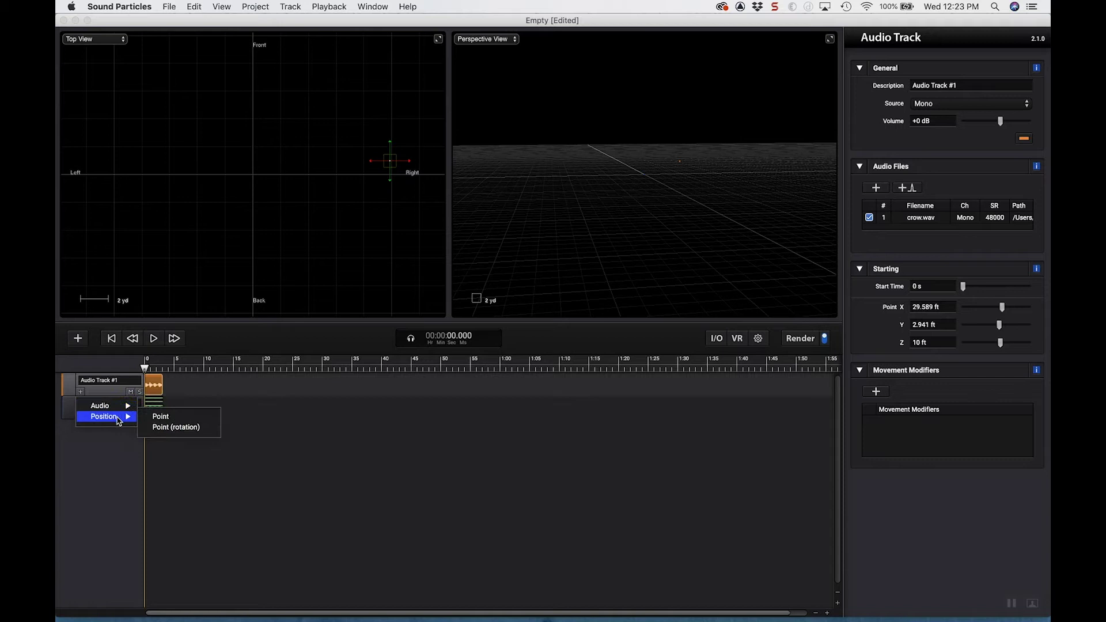
{"action": "left_click", "coordinate": [160, 417]}
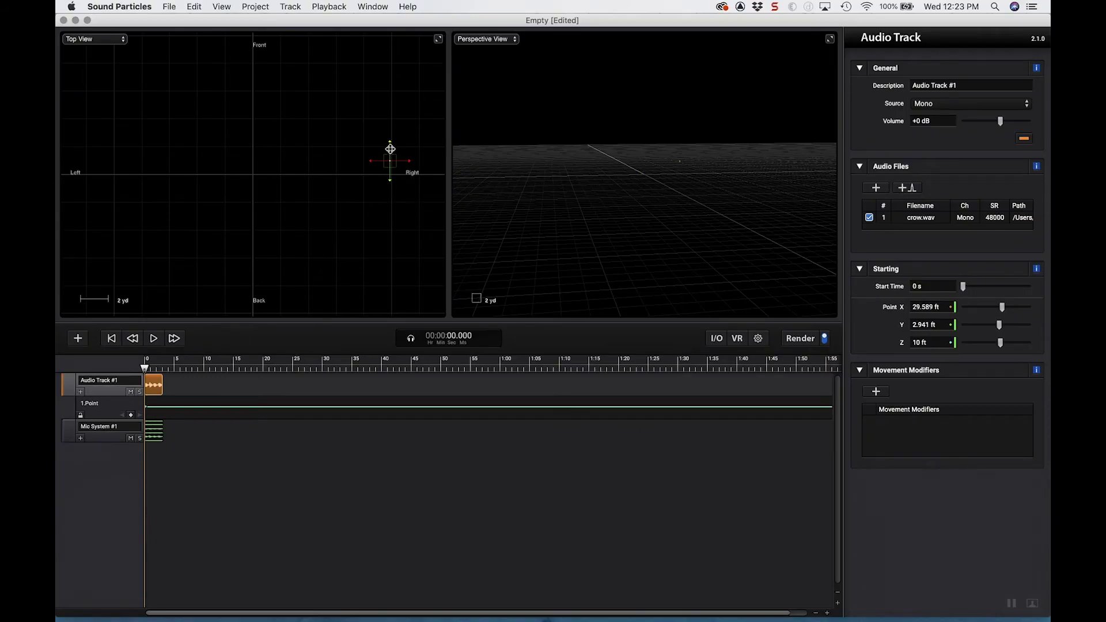
- Keyframe the crow at X -24.275 ft at 3.1 s, then scrub to check the flight
{"action": "left_click_drag", "start_coordinate": [145, 370], "coordinate": [164, 373]}
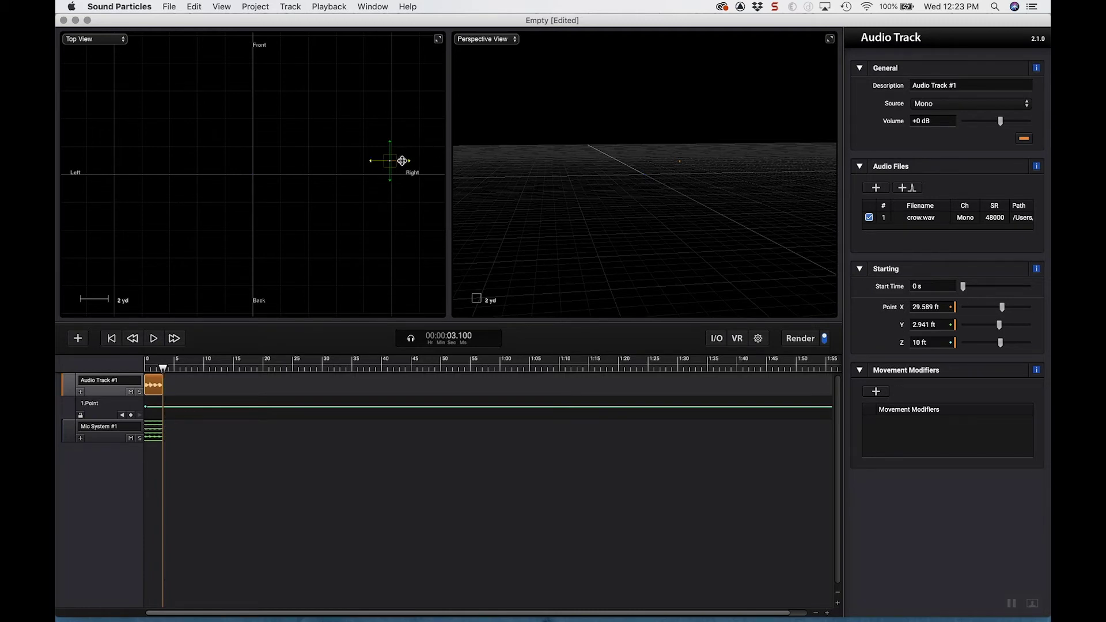
{"action": "left_click_drag", "start_coordinate": [402, 161], "coordinate": [154, 165]}
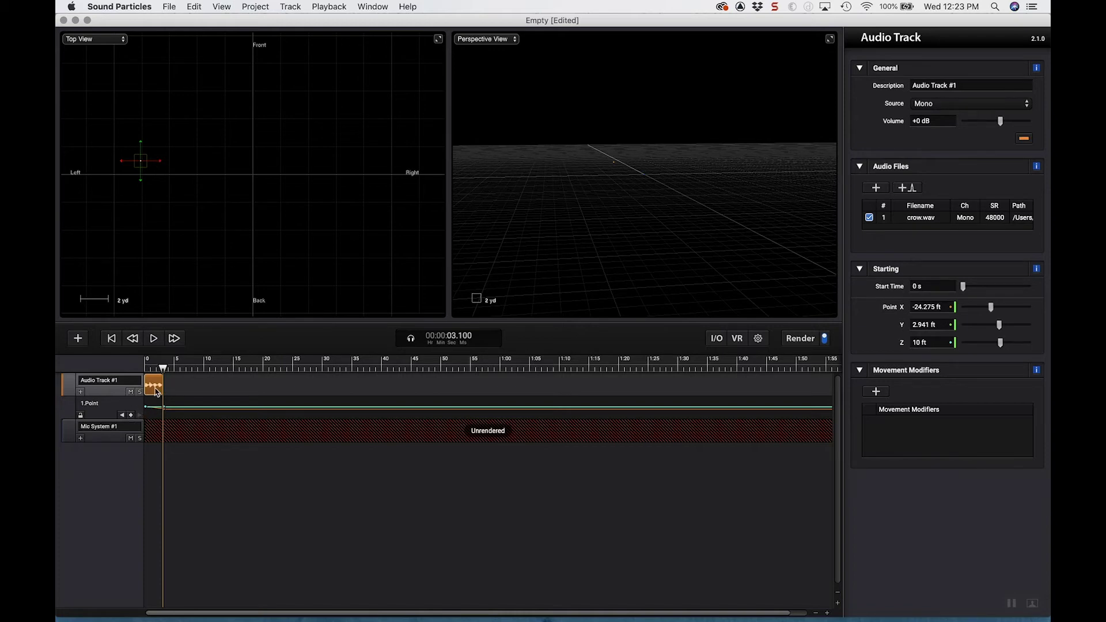
{"action": "left_click_drag", "start_coordinate": [163, 370], "coordinate": [156, 371]}
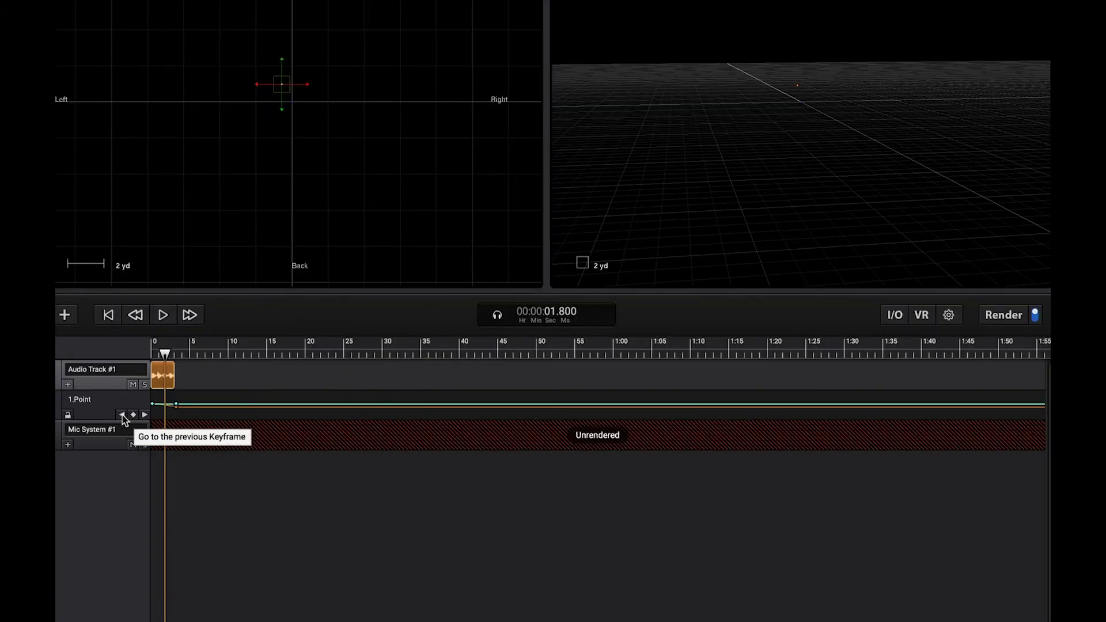
{"action": "left_click", "coordinate": [122, 415]}
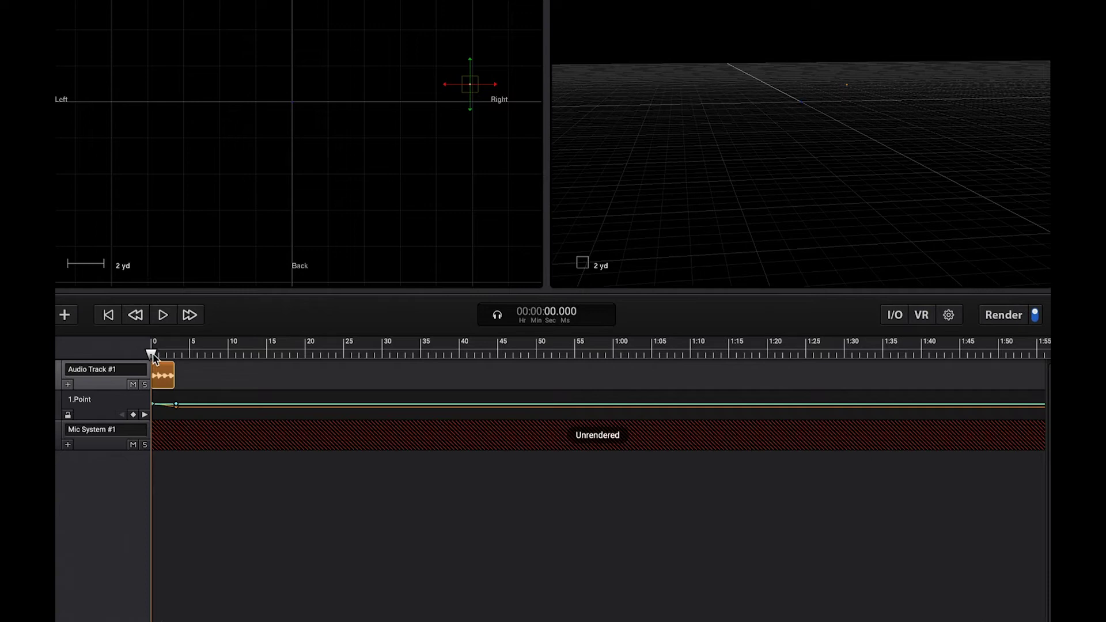
{"action": "left_click_drag", "start_coordinate": [152, 354], "coordinate": [176, 355]}
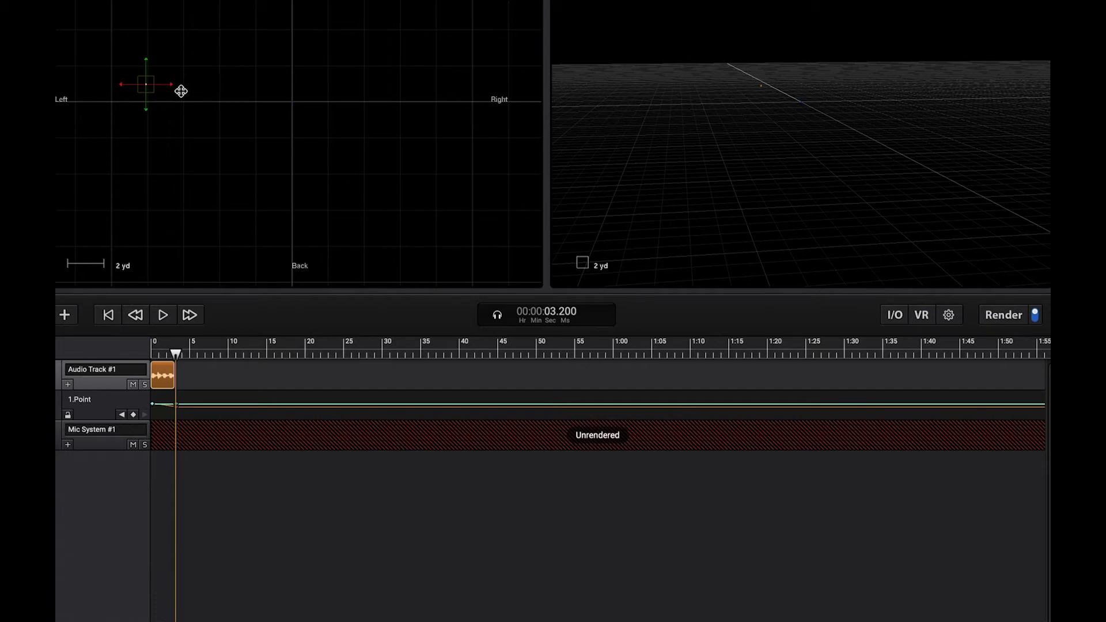
{"action": "left_click_drag", "start_coordinate": [178, 352], "coordinate": [144, 356]}
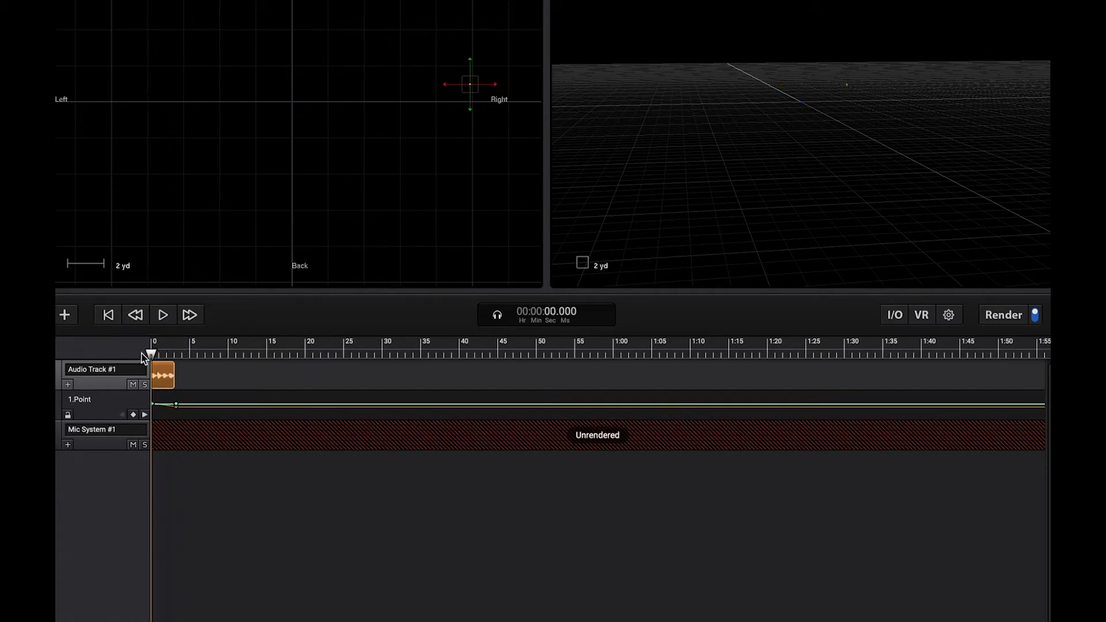
{"action": "left_click", "coordinate": [162, 317]}
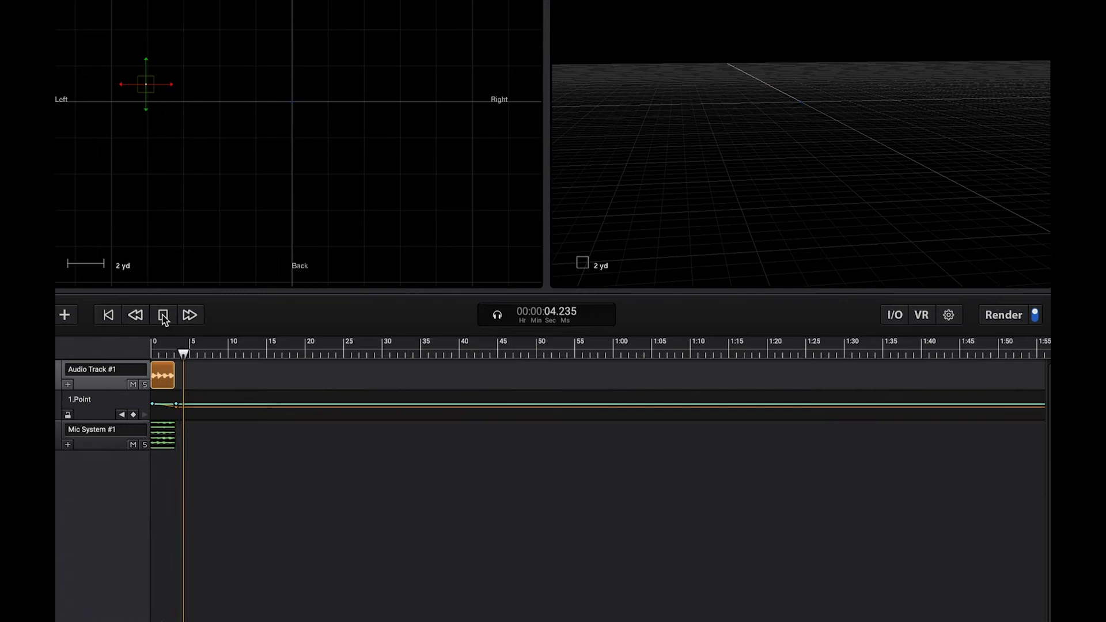
{"action": "left_click", "coordinate": [163, 318]}
{"action": "mouse_move", "coordinate": [155, 354]}
{"action": "left_mouse_down"}
{"action": "mouse_move", "coordinate": [175, 353]}
{"action": "mouse_move", "coordinate": [158, 357]}
{"action": "left_mouse_up"}
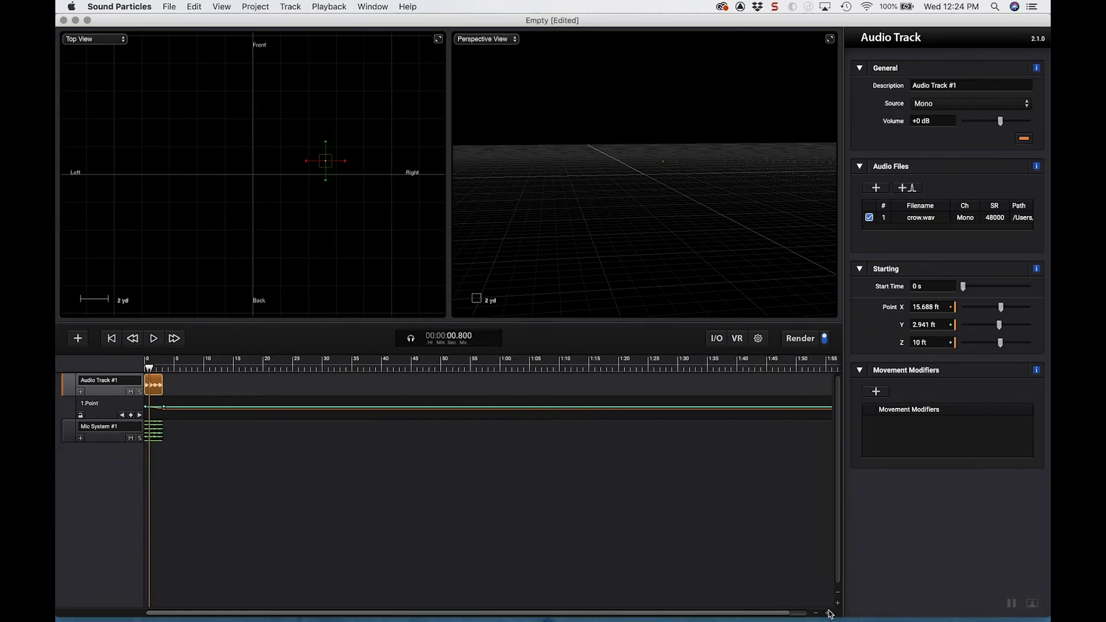
- Zoom the timeline in and move the 0 s keyframe behind the listener to Y -29.762 ft
{"action": "left_click", "coordinate": [829, 613]}
{"action": "left_click", "coordinate": [828, 613]}
{"action": "left_click", "coordinate": [828, 613]}
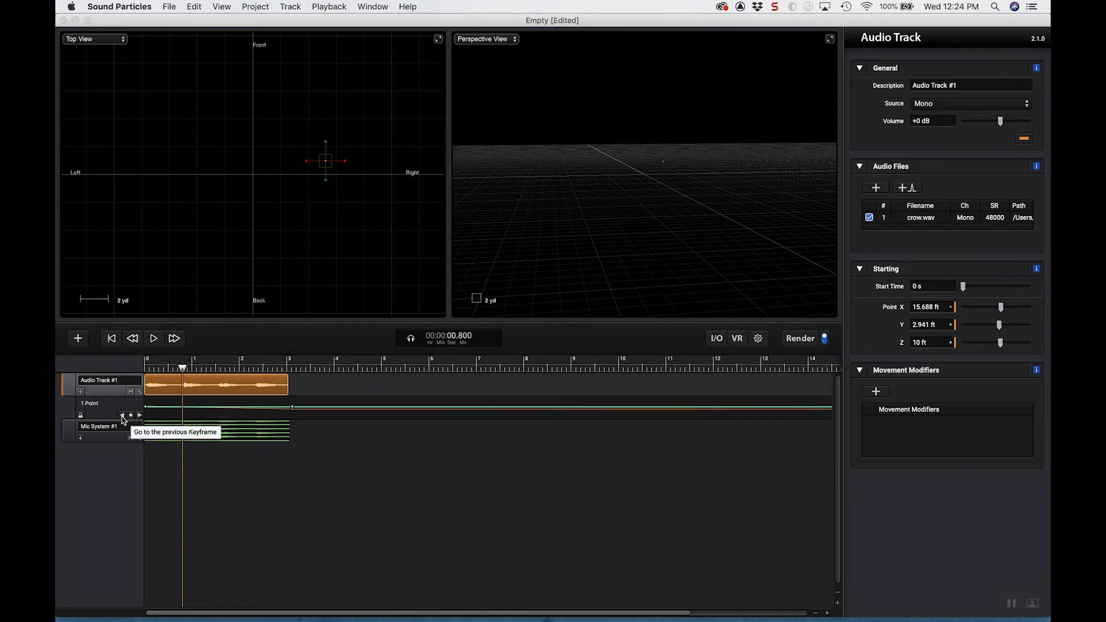
{"action": "left_click", "coordinate": [122, 415]}
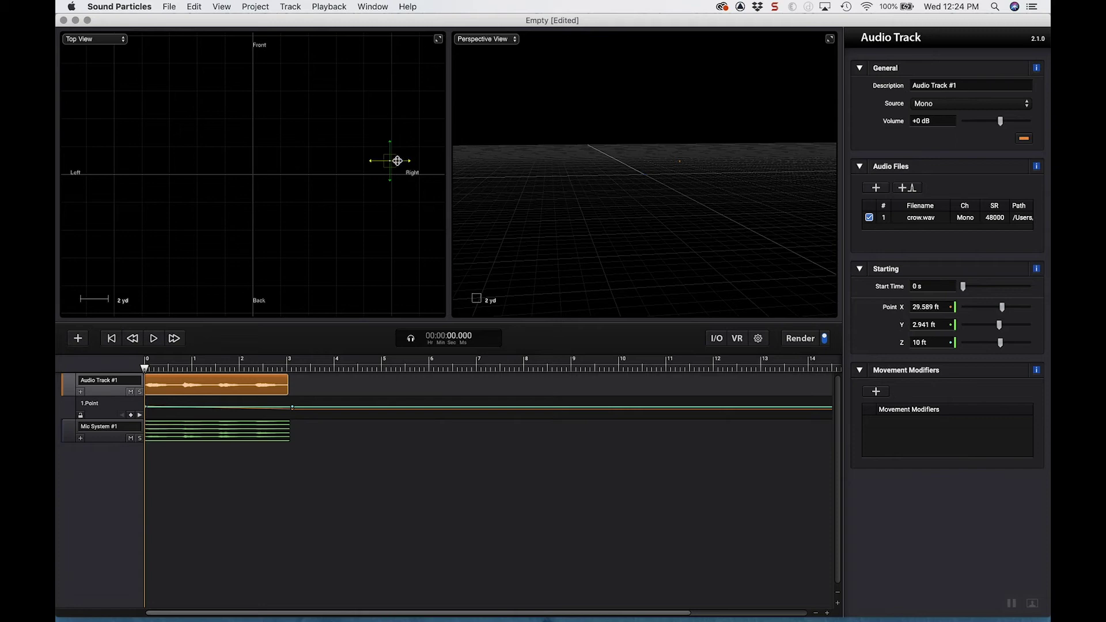
{"action": "left_click_drag", "start_coordinate": [389, 172], "coordinate": [406, 324]}
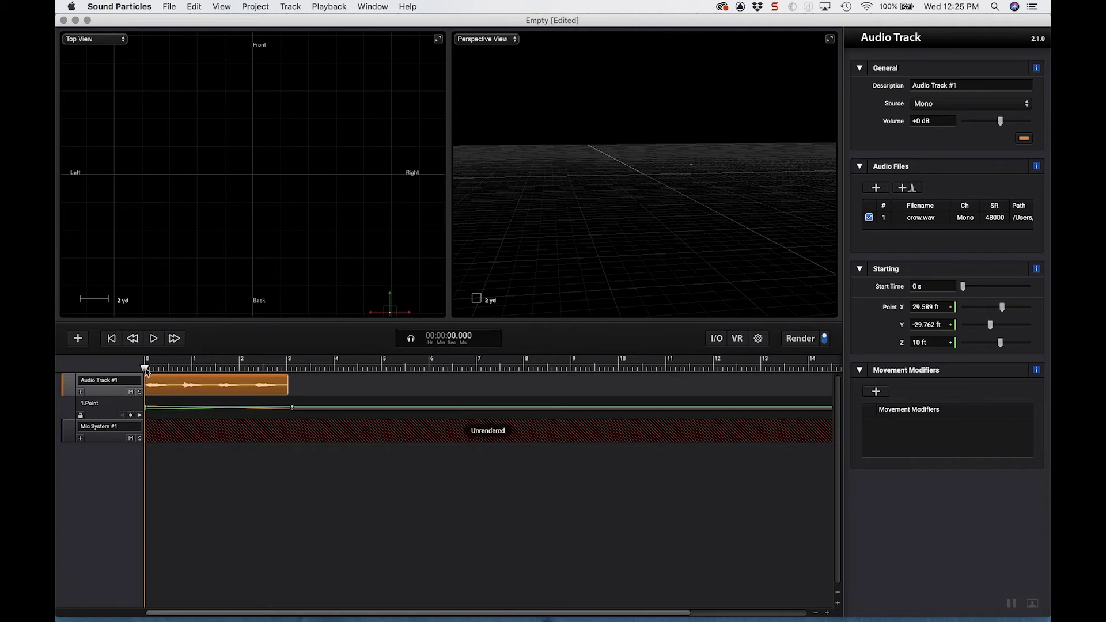
- Scrub and play the crow's new flight path from the start
{"action": "left_click_drag", "start_coordinate": [144, 370], "coordinate": [229, 376]}
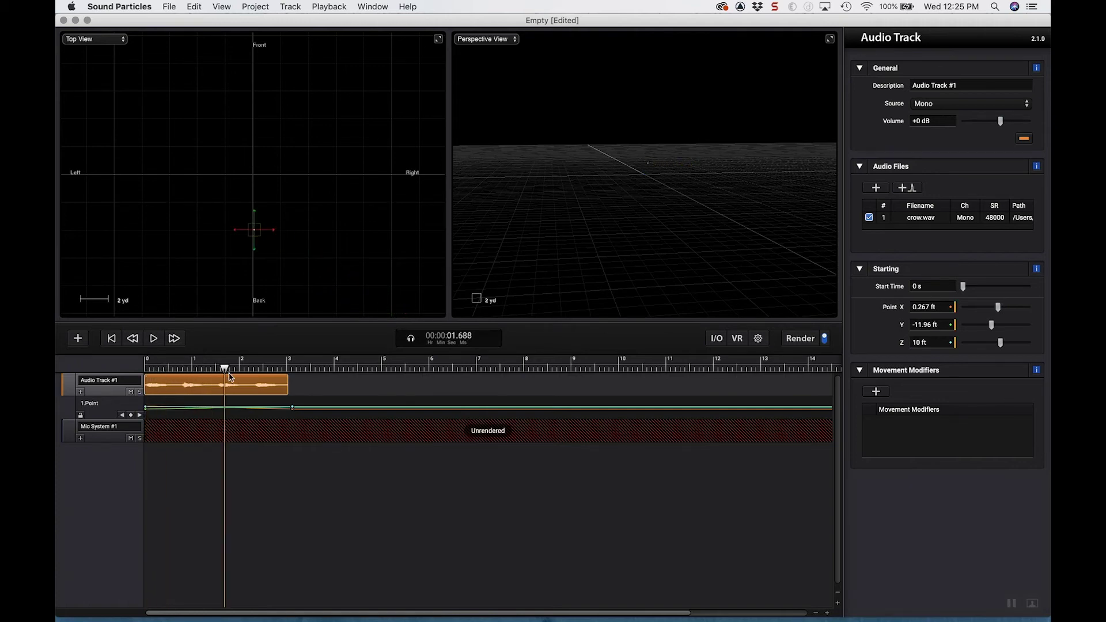
{"action": "key", "text": "space"}
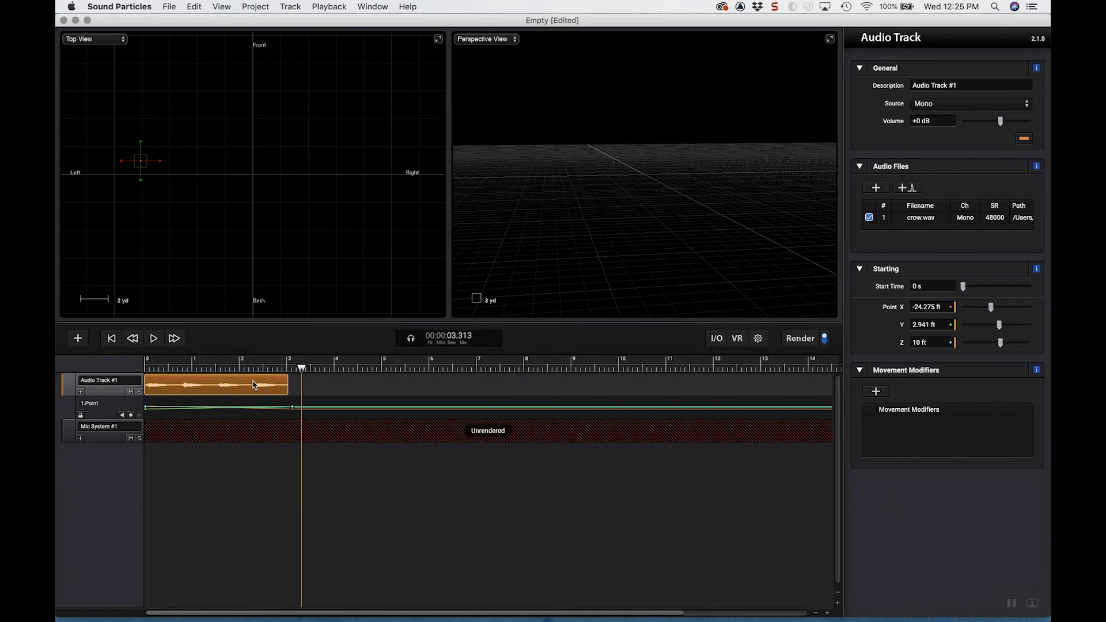
{"action": "key", "text": "space"}
{"action": "key", "text": "Home"}
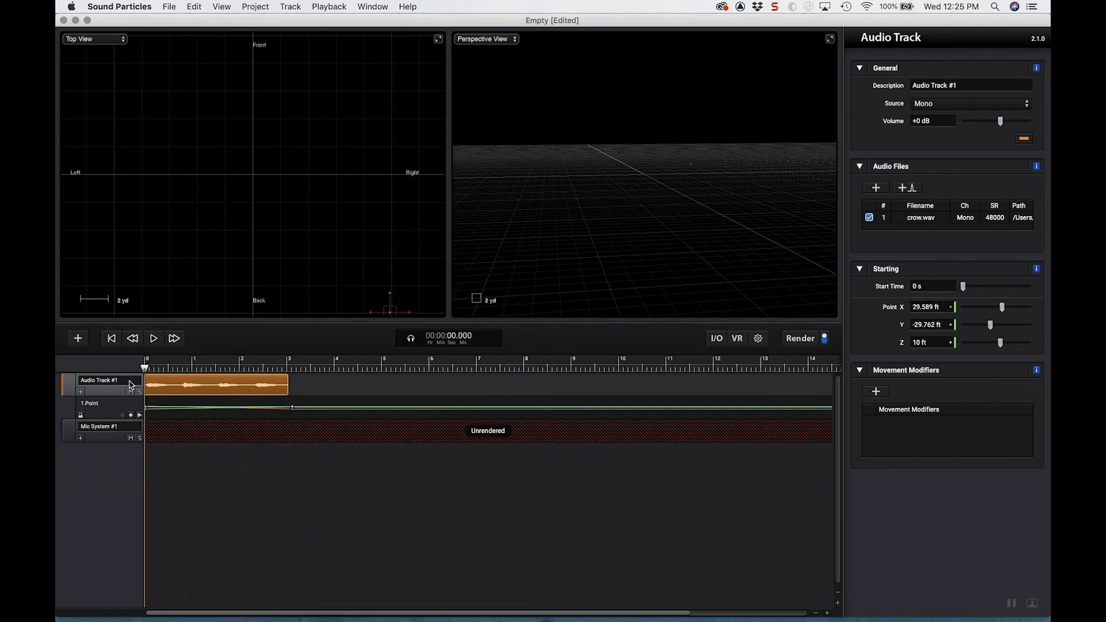
{"action": "left_click", "coordinate": [153, 340]}
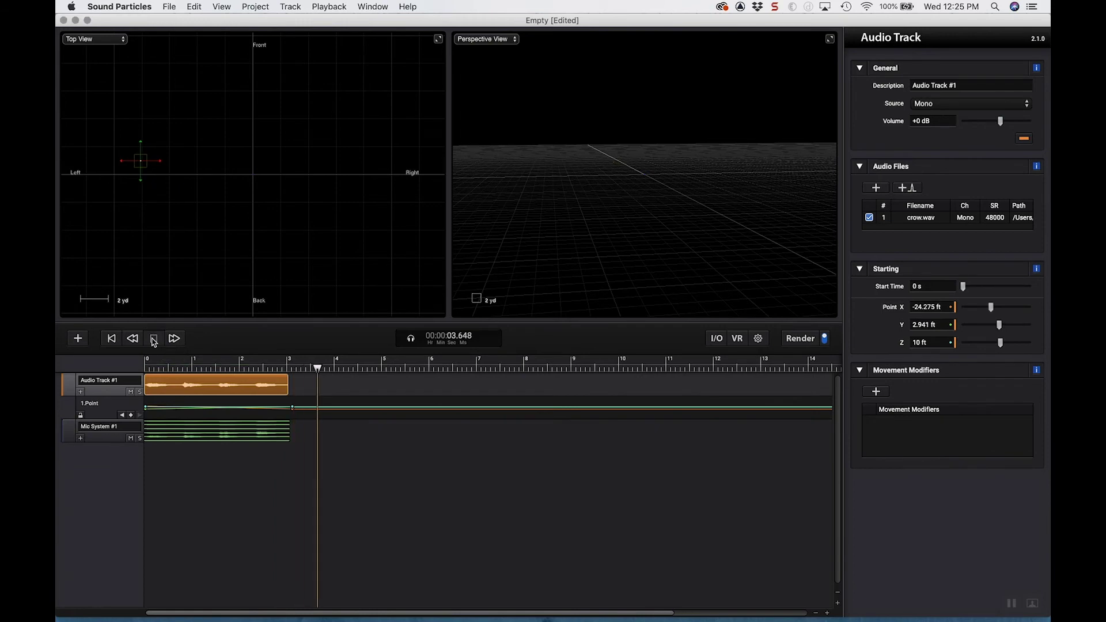
{"action": "left_click", "coordinate": [153, 340]}
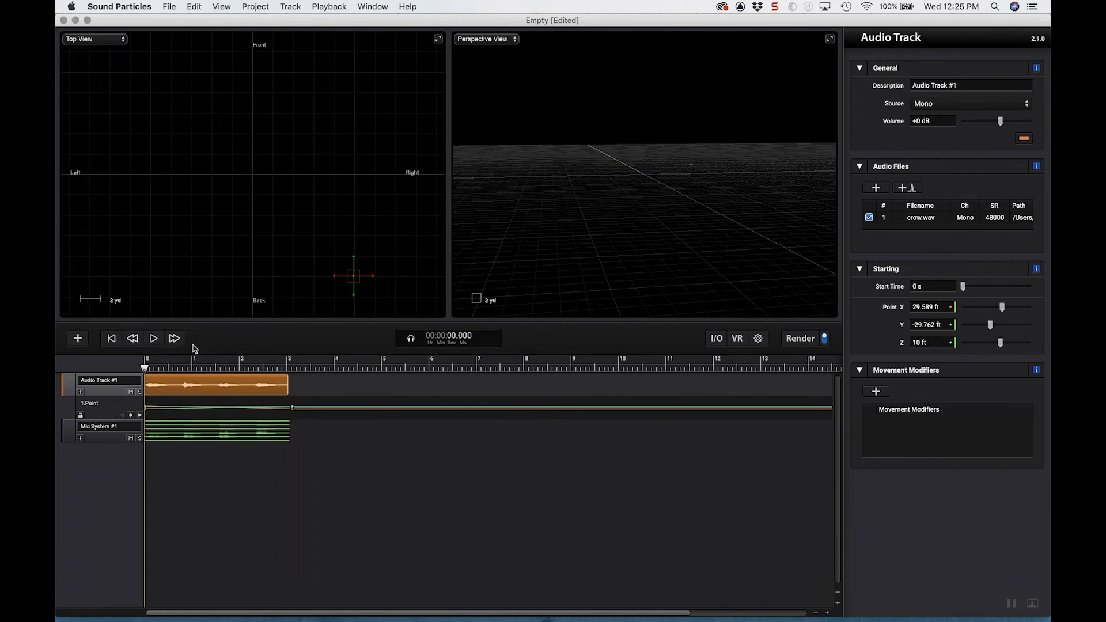
- Push the crow's ending keyframe position toward the front and scrub back to check the path
{"action": "left_click_drag", "start_coordinate": [145, 366], "coordinate": [239, 366]}
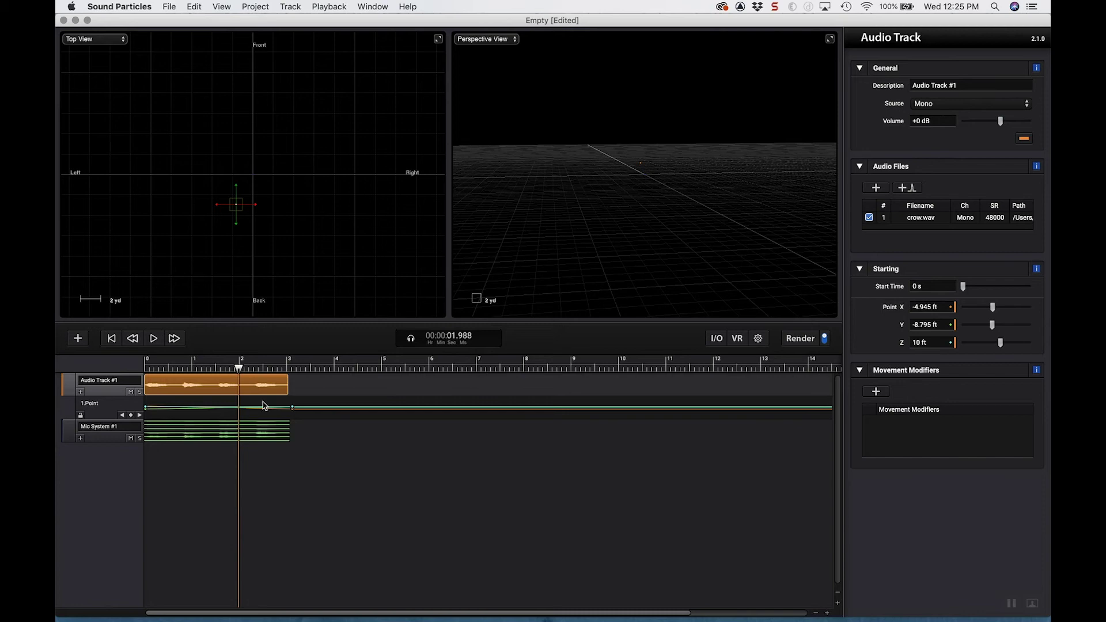
{"action": "left_click", "coordinate": [140, 415]}
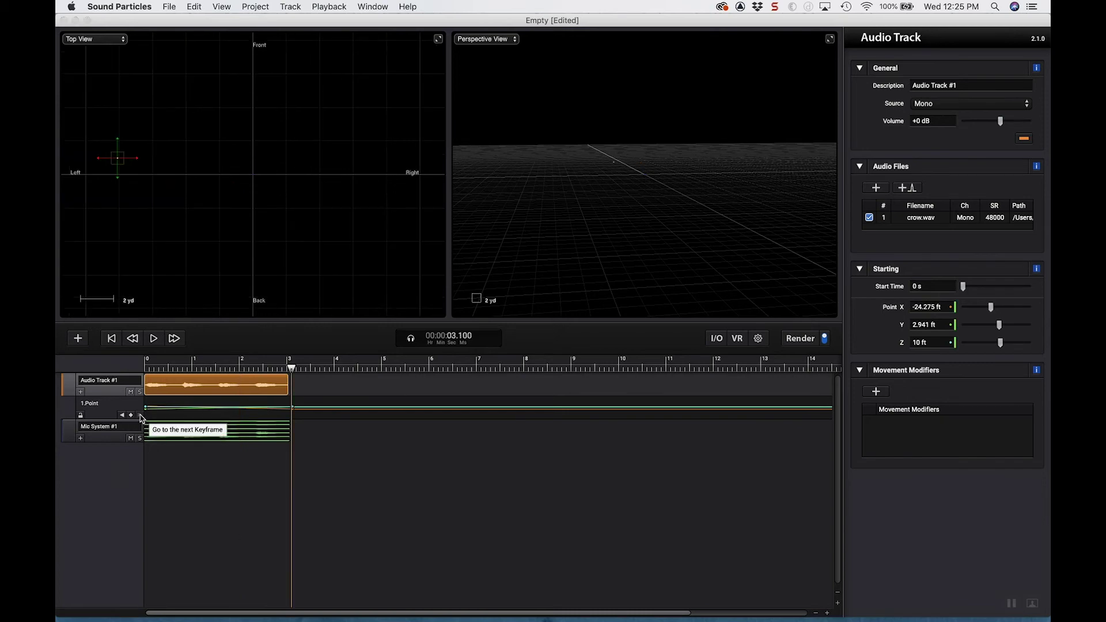
{"action": "left_click_drag", "start_coordinate": [116, 142], "coordinate": [119, 59]}
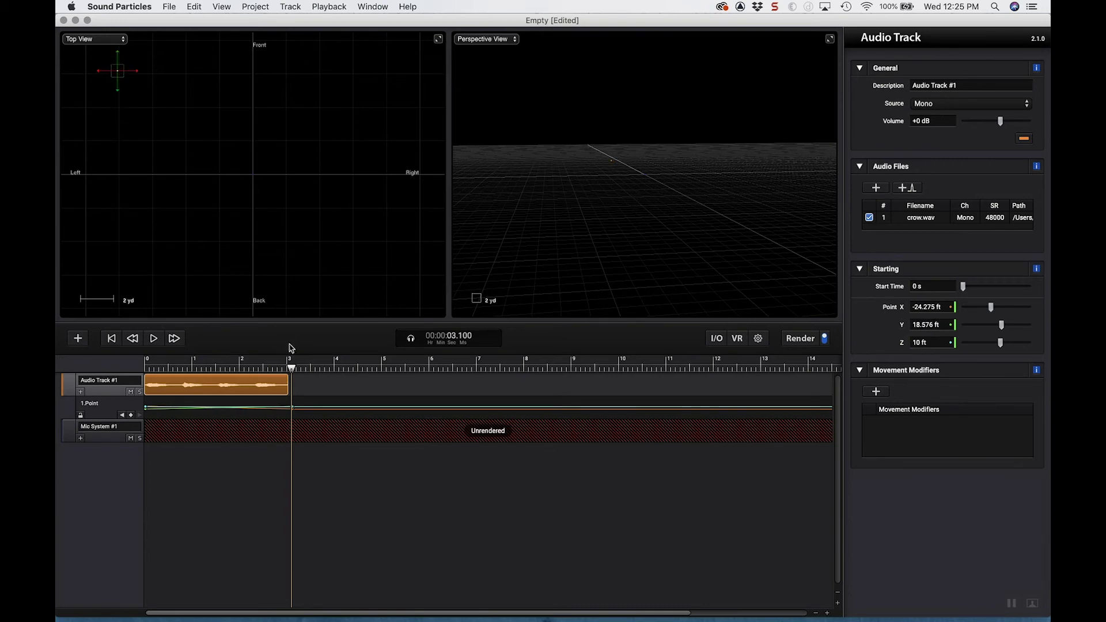
{"action": "left_click_drag", "start_coordinate": [292, 369], "coordinate": [186, 400]}
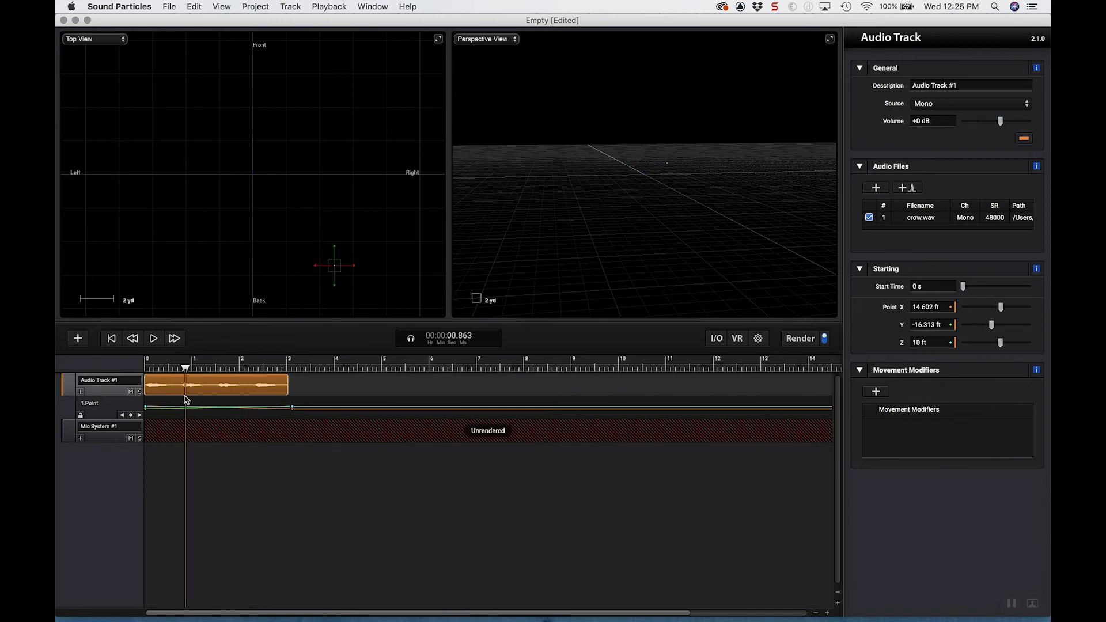
- Move the crow's starting point forward to X 29.589 ft, Y -19.078 ft and preview the path
{"action": "left_click", "coordinate": [122, 415]}
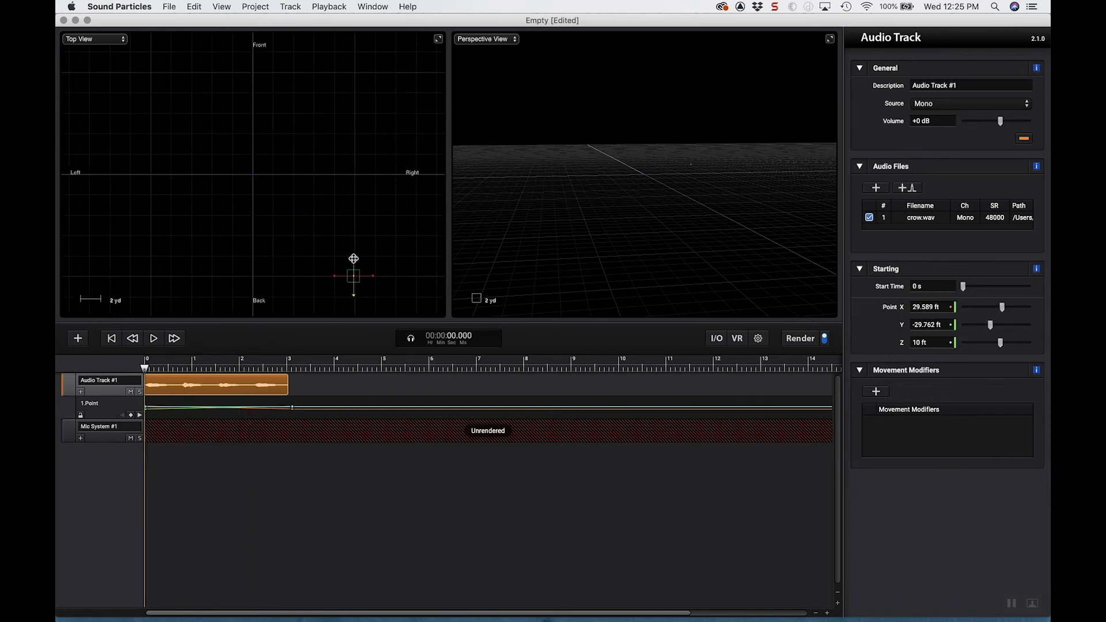
{"action": "left_click_drag", "start_coordinate": [353, 248], "coordinate": [354, 236]}
{"action": "mouse_move", "coordinate": [146, 369]}
{"action": "left_mouse_down"}
{"action": "mouse_move", "coordinate": [238, 370]}
{"action": "mouse_move", "coordinate": [130, 379]}
{"action": "left_mouse_up"}
{"action": "left_click", "coordinate": [139, 415]}
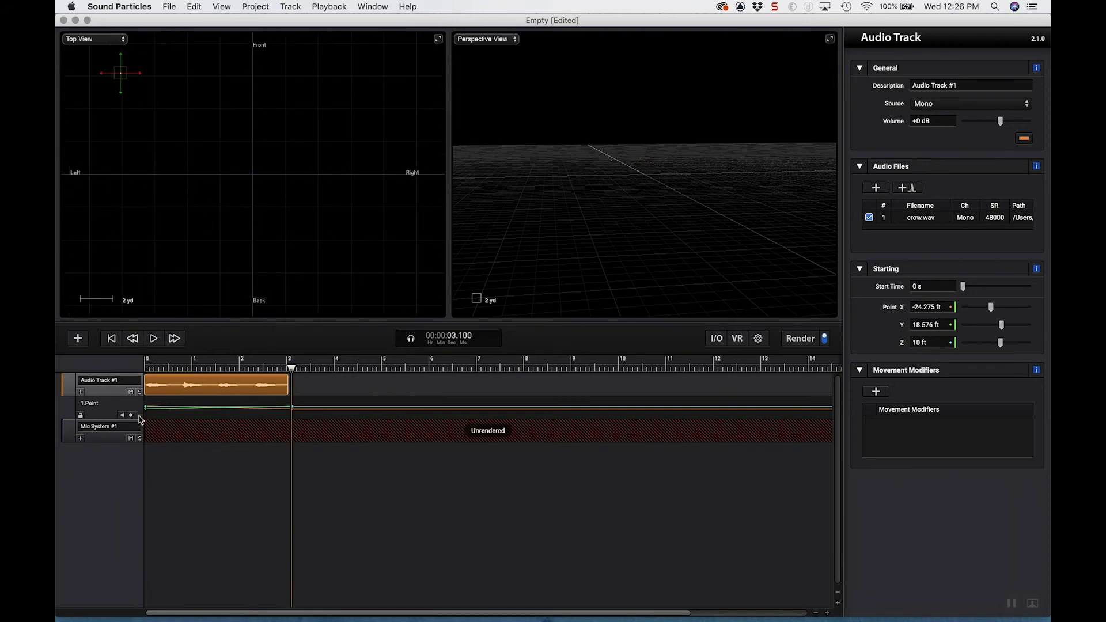
{"action": "left_click", "coordinate": [123, 416]}
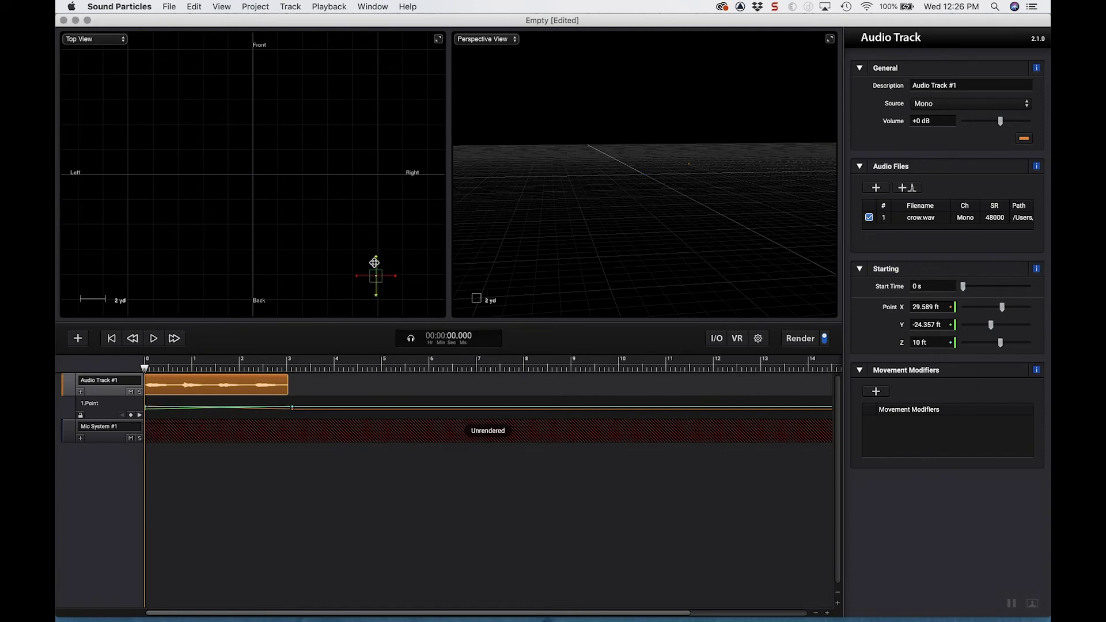
{"action": "left_click_drag", "start_coordinate": [374, 262], "coordinate": [374, 240]}
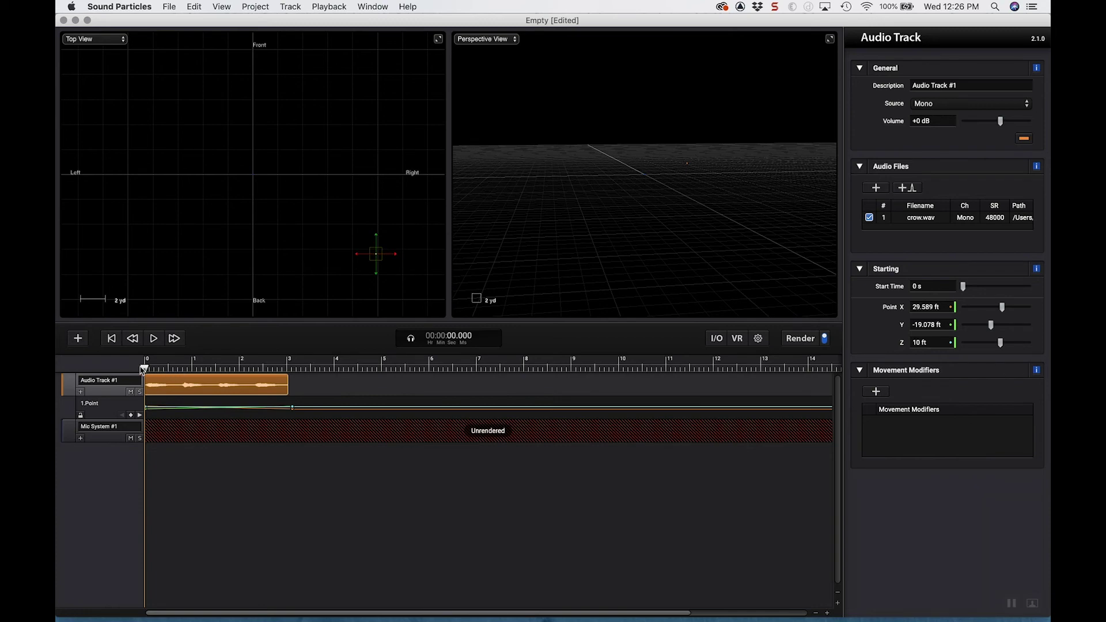
{"action": "mouse_move", "coordinate": [142, 369]}
{"action": "left_mouse_down"}
{"action": "mouse_move", "coordinate": [248, 366]}
{"action": "mouse_move", "coordinate": [146, 366]}
{"action": "left_mouse_up"}
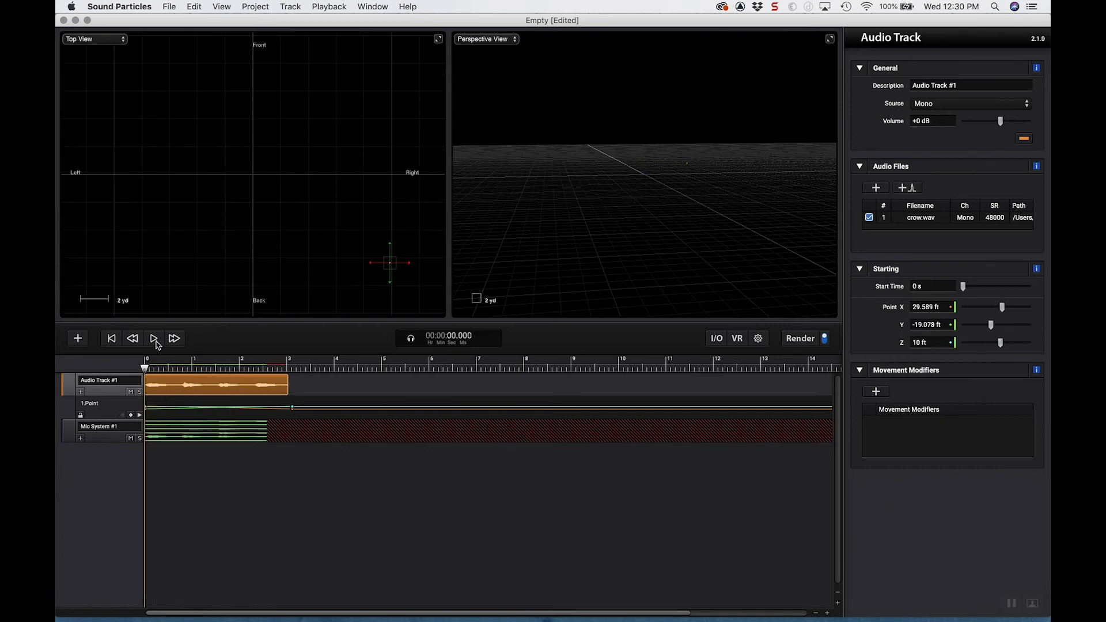
- Play the flight, switch the viewport to 3D View - Left, and scrub through it
{"action": "left_click", "coordinate": [154, 338]}
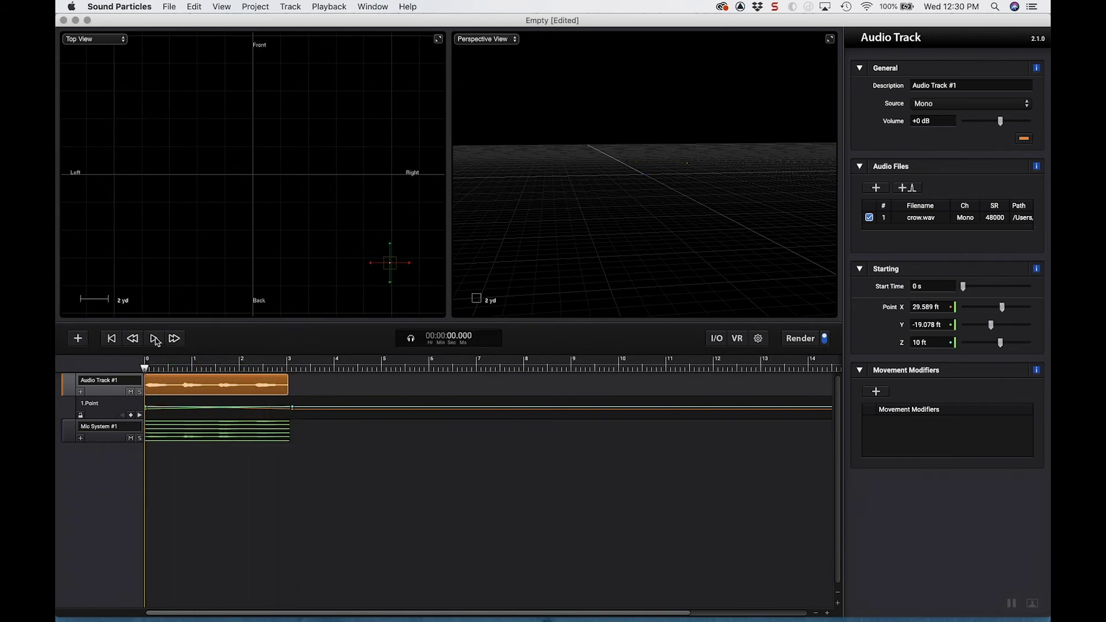
{"action": "left_click", "coordinate": [107, 44]}
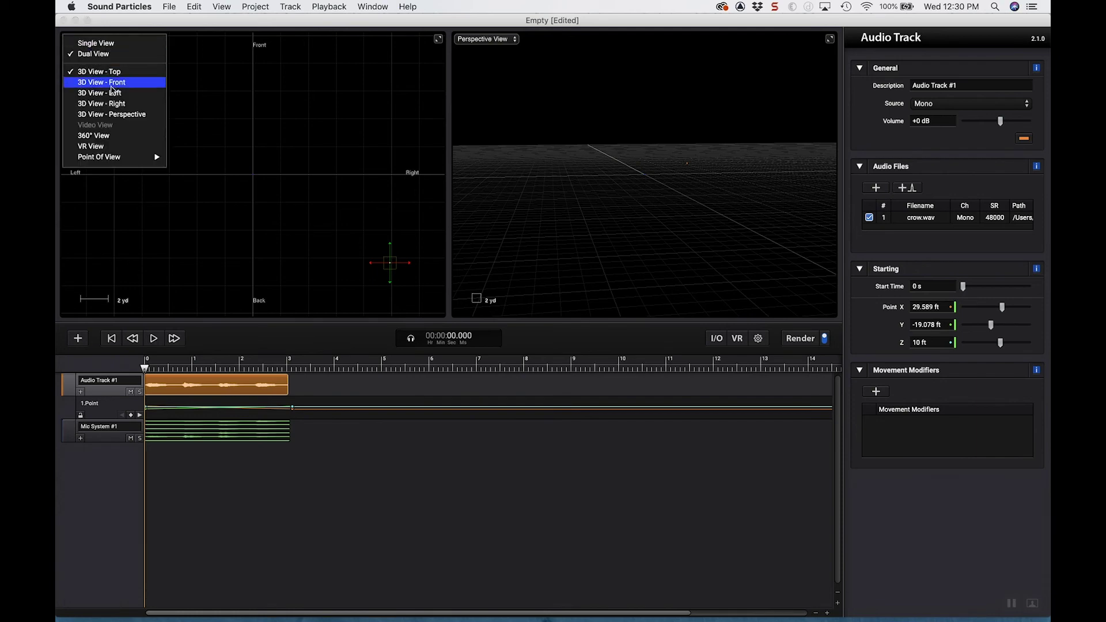
{"action": "left_click", "coordinate": [114, 100]}
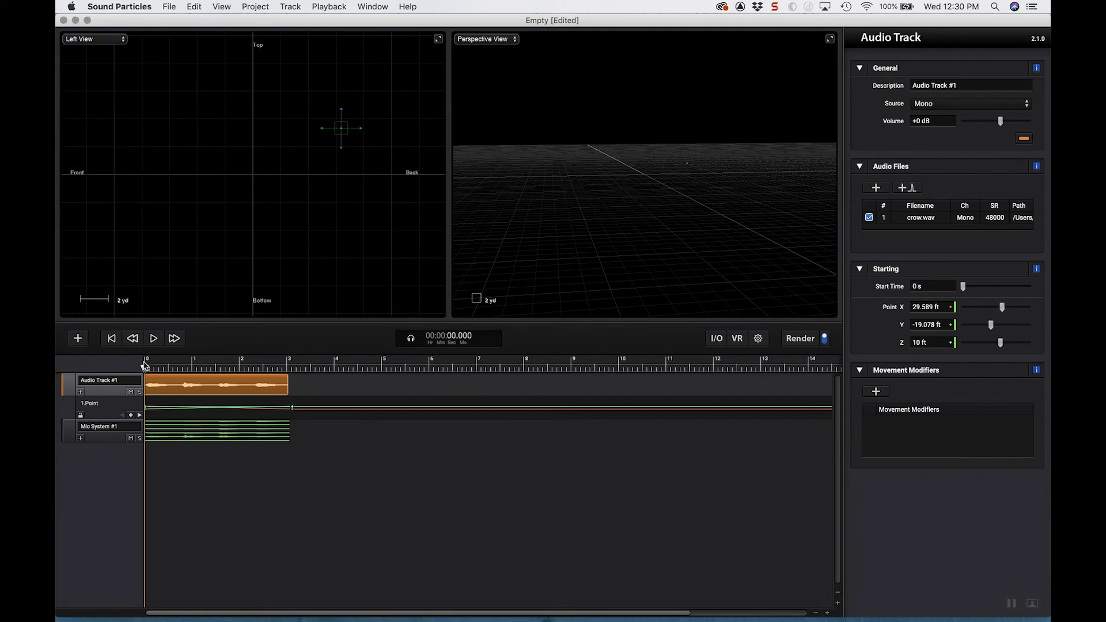
{"action": "left_click_drag", "start_coordinate": [144, 365], "coordinate": [219, 376]}
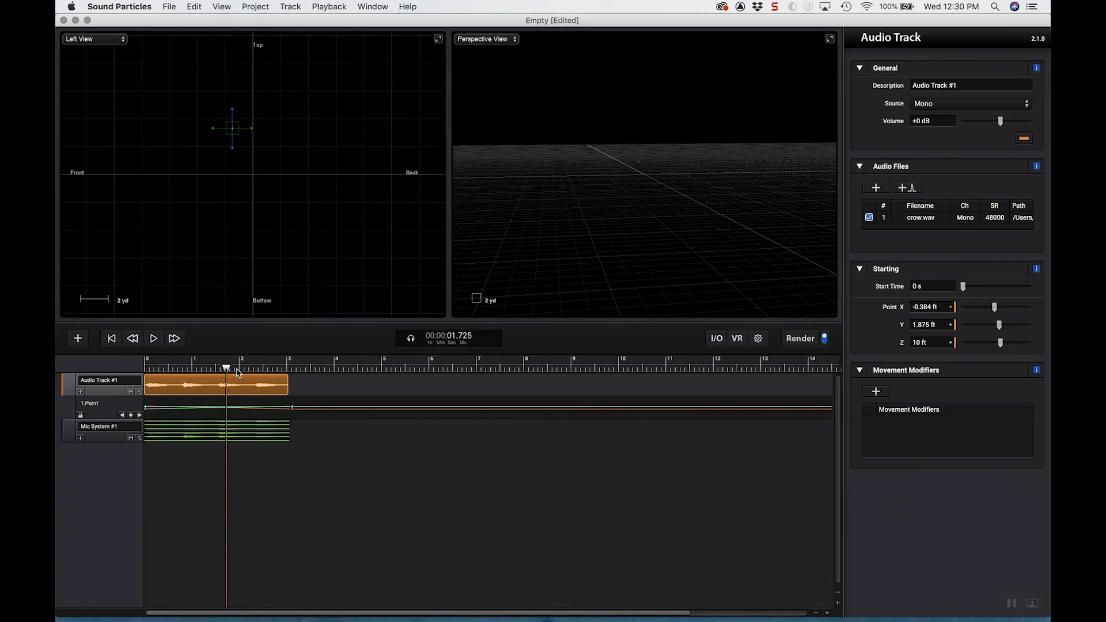
{"action": "mouse_move", "coordinate": [237, 374]}
{"action": "left_mouse_down"}
{"action": "mouse_move", "coordinate": [291, 375]}
{"action": "mouse_move", "coordinate": [134, 379]}
{"action": "left_mouse_up"}
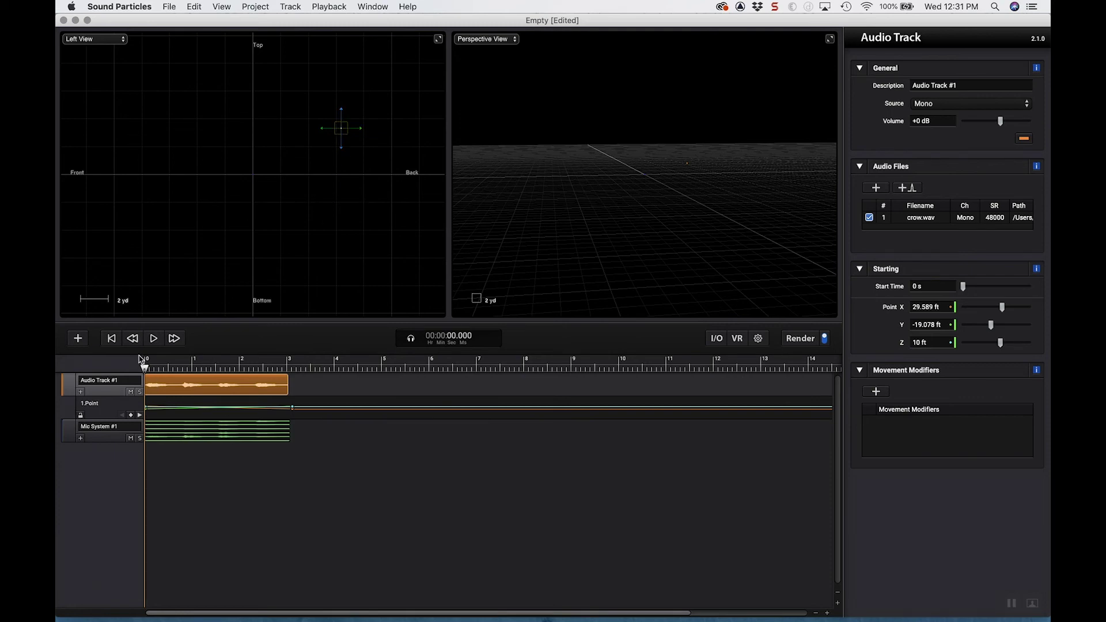
- At the starting keyframe, raise the crow to about Z 17.951 ft
{"action": "left_click", "coordinate": [140, 415]}
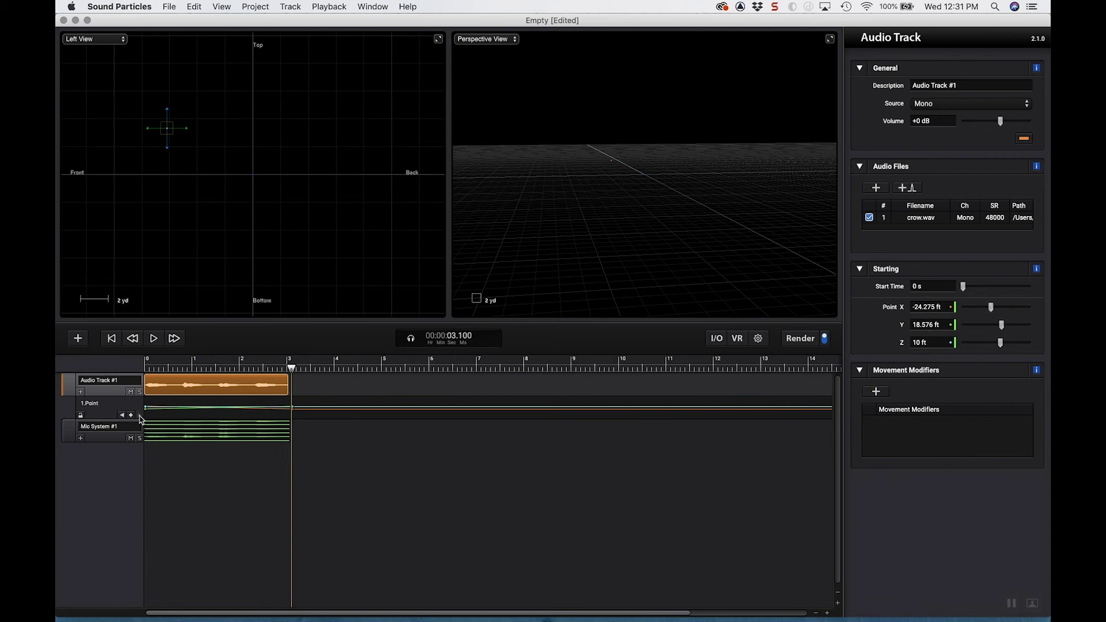
{"action": "left_click", "coordinate": [122, 415]}
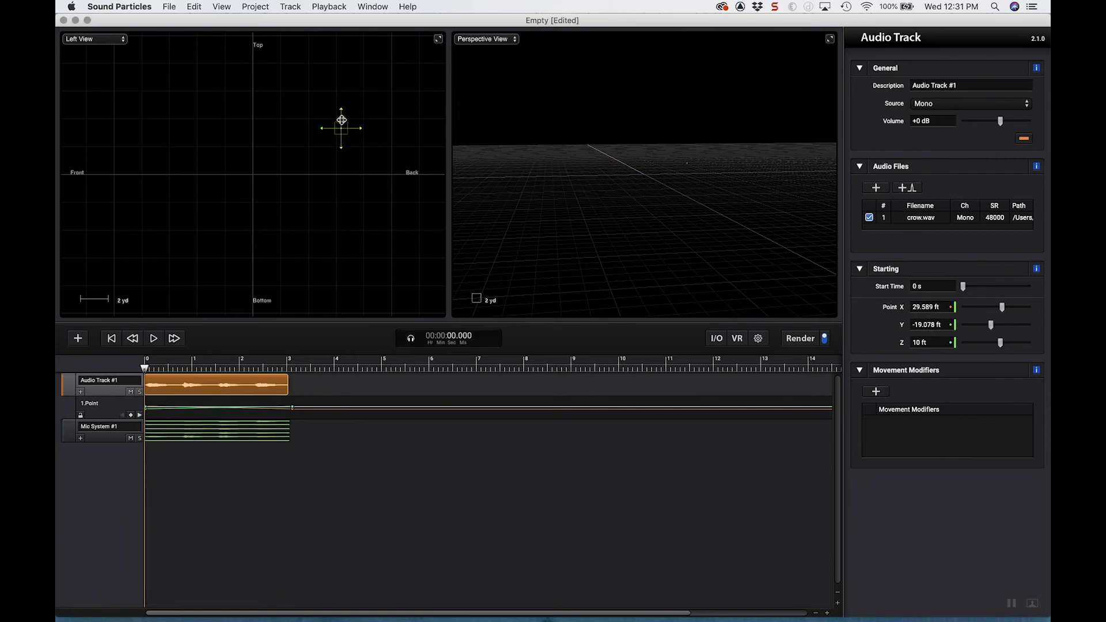
{"action": "left_click_drag", "start_coordinate": [340, 116], "coordinate": [338, 80]}
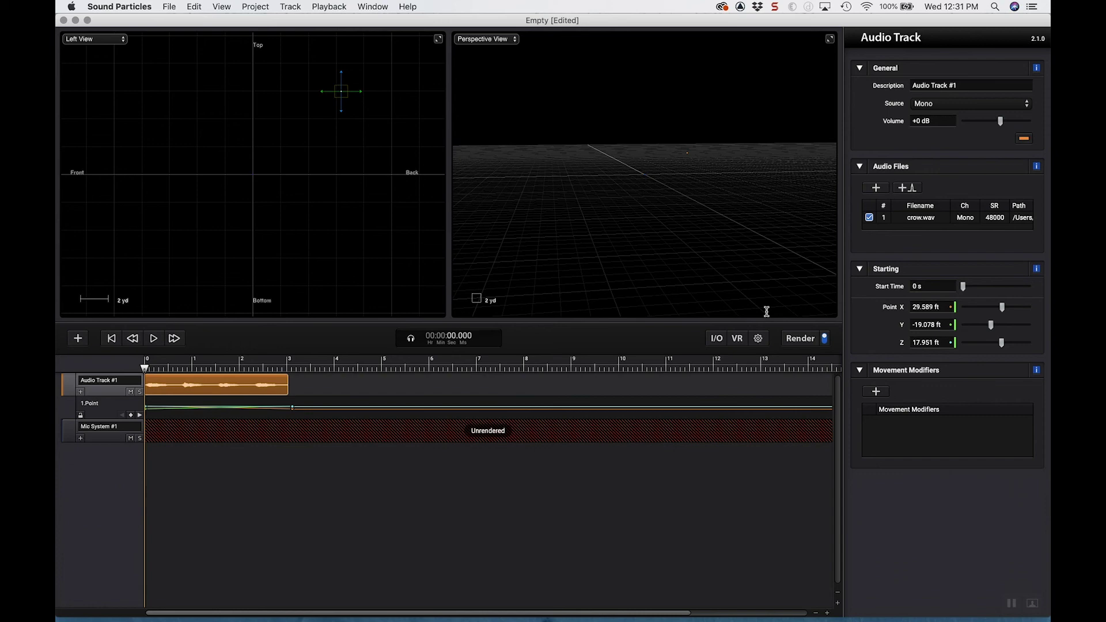
- Enter a Z height of 18 ft at the starting keyframe and again at the ending keyframe
{"action": "double_click", "coordinate": [926, 344]}
{"action": "type", "text": "10"}
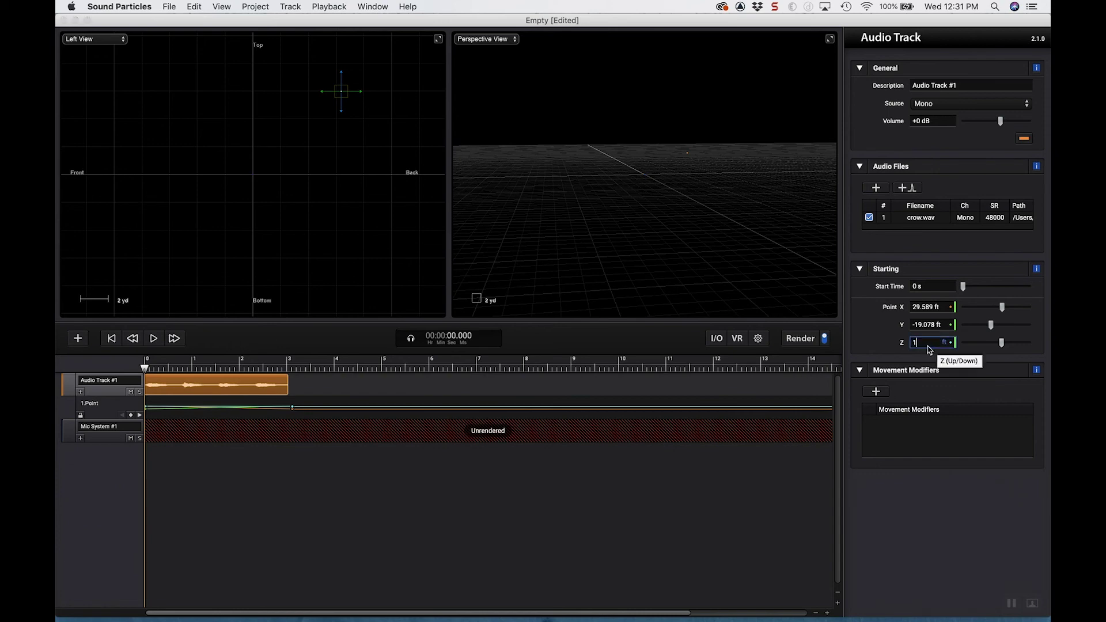
{"action": "key", "text": "Return"}
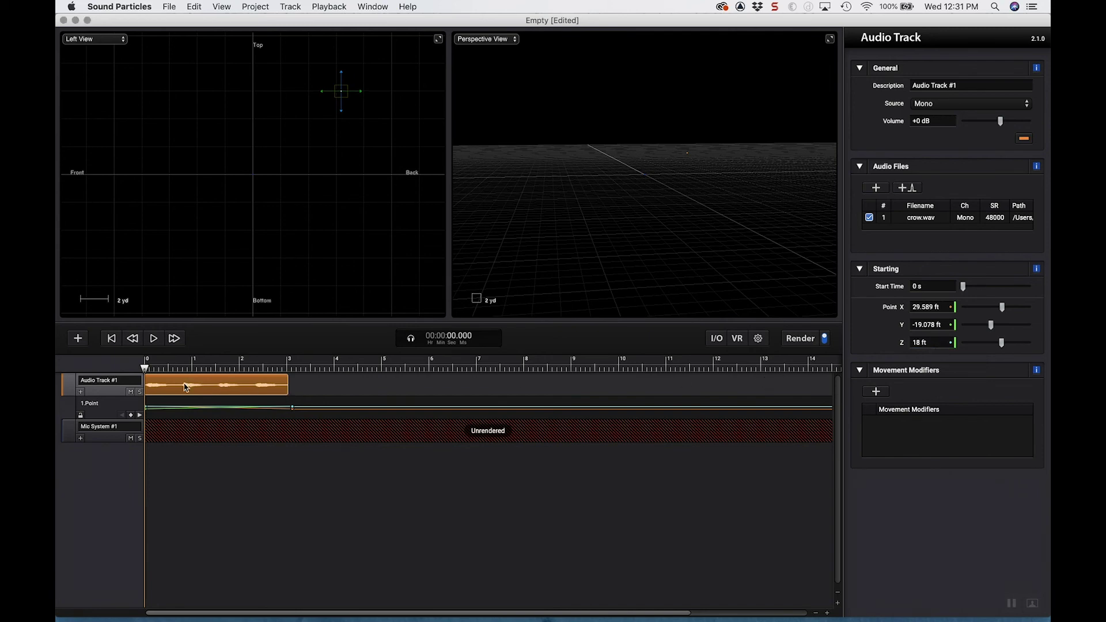
{"action": "left_click", "coordinate": [140, 415]}
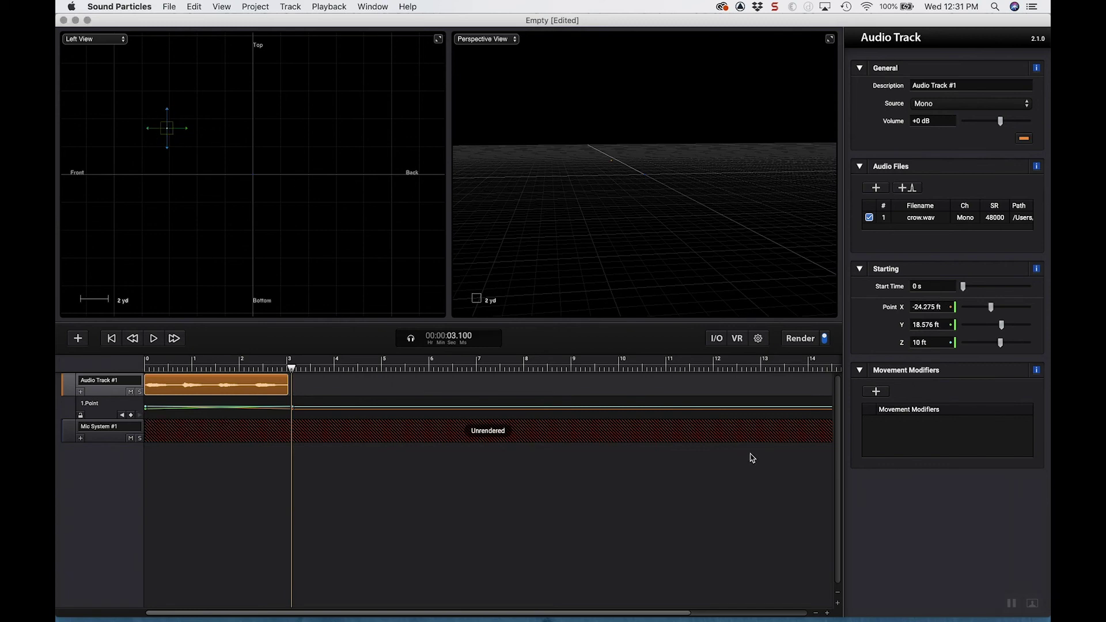
{"action": "left_click", "coordinate": [921, 342]}
{"action": "type", "text": "18"}
{"action": "key", "text": "Return"}
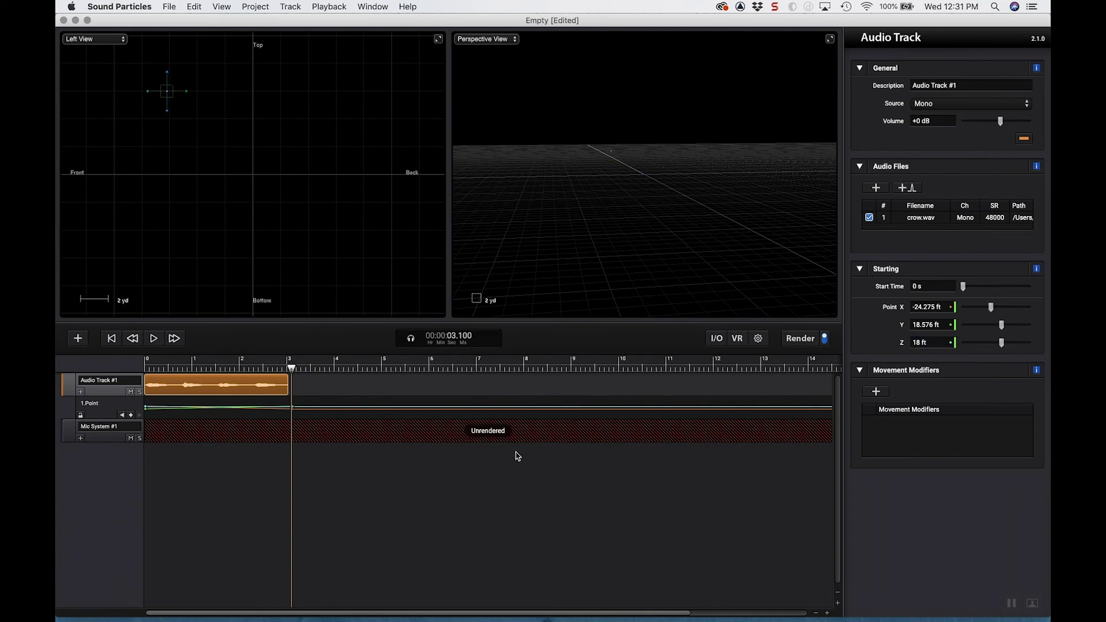
- Play the flight from the beginning, then stop playback
{"action": "left_click", "coordinate": [155, 363]}
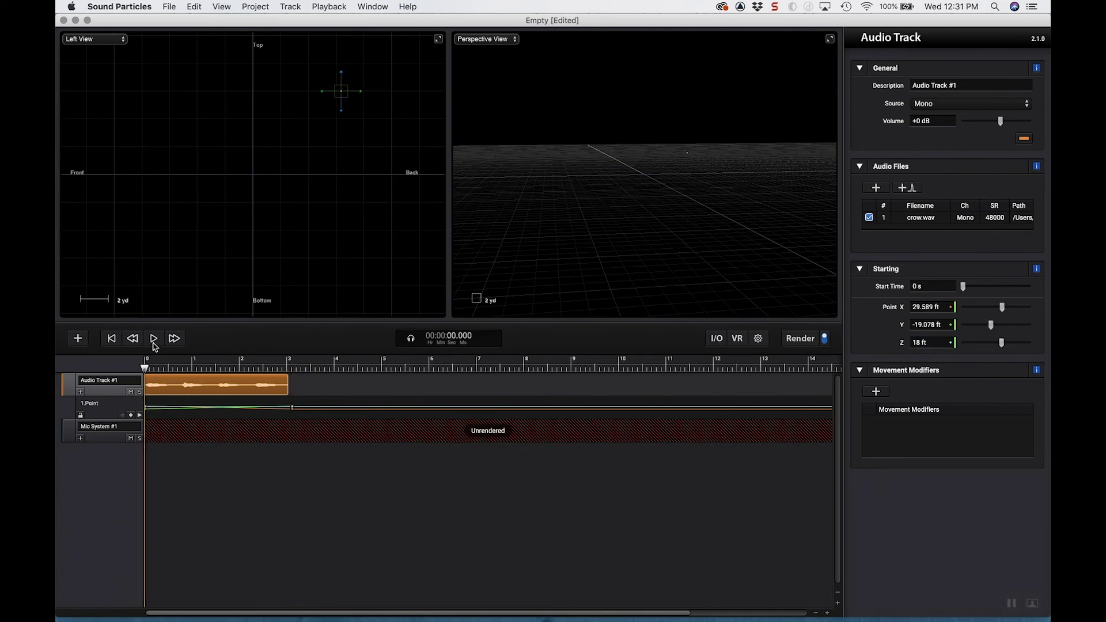
{"action": "left_click", "coordinate": [154, 339]}
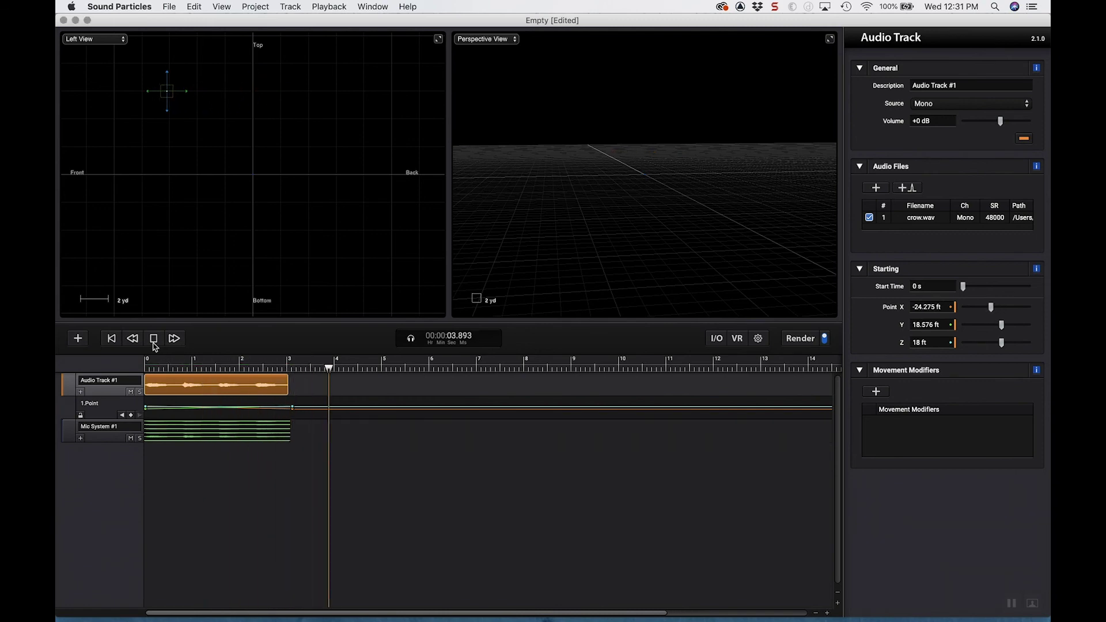
{"action": "left_click", "coordinate": [153, 338]}
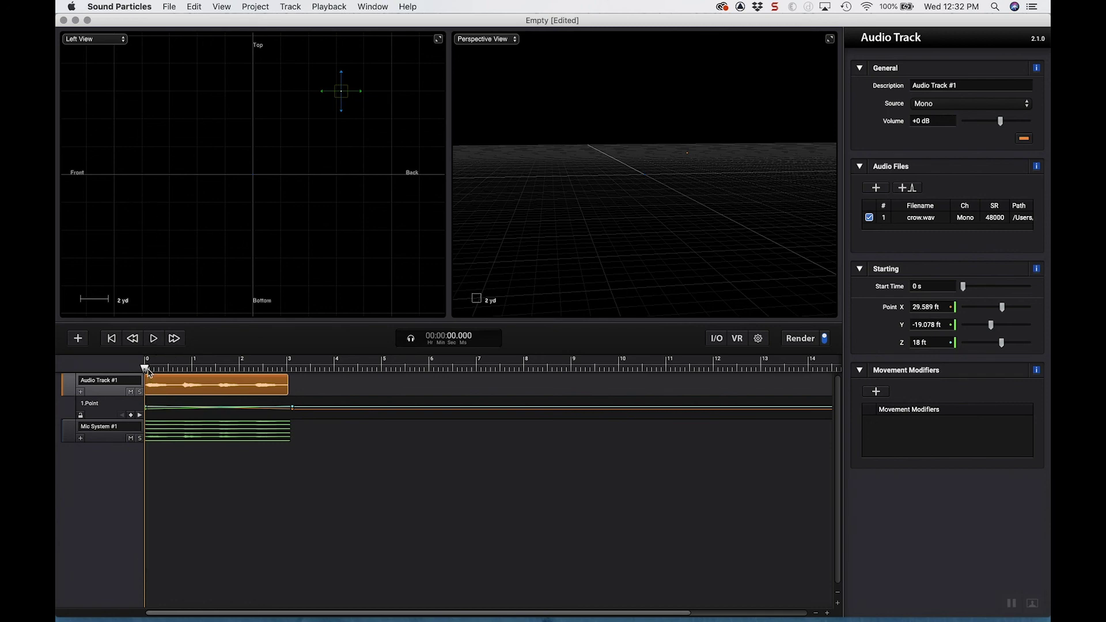
- At about 1.675 s, lower the crow to near ground level, about Z 1 ft
{"action": "left_click_drag", "start_coordinate": [148, 372], "coordinate": [279, 376]}
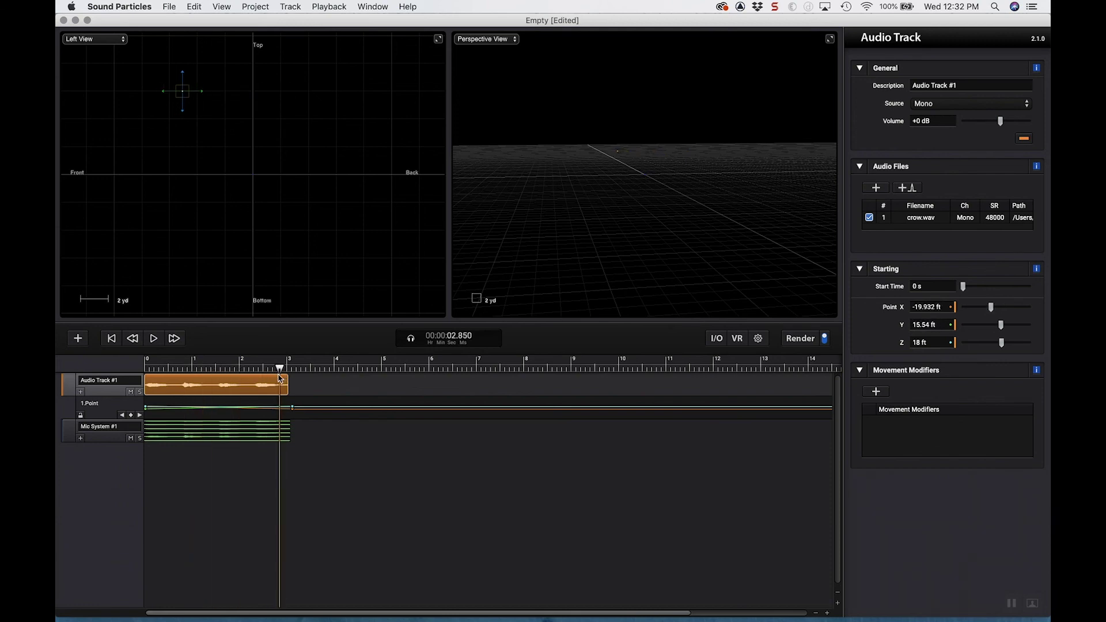
{"action": "left_click", "coordinate": [139, 415]}
{"action": "left_click", "coordinate": [122, 415]}
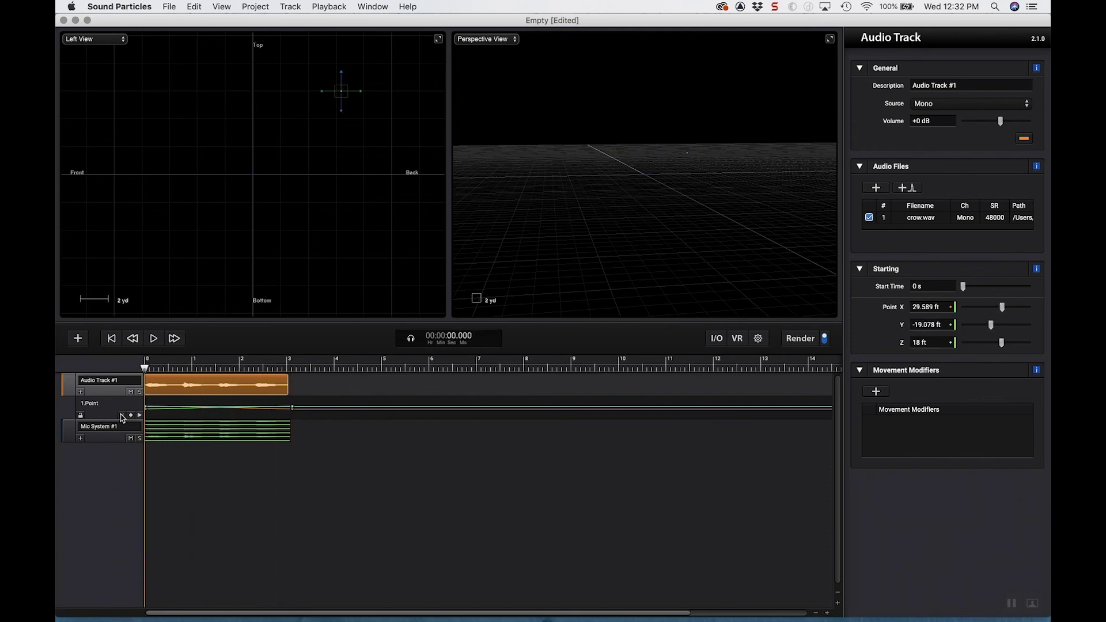
{"action": "left_click_drag", "start_coordinate": [147, 374], "coordinate": [224, 373]}
{"action": "left_click_drag", "start_coordinate": [248, 81], "coordinate": [242, 168]}
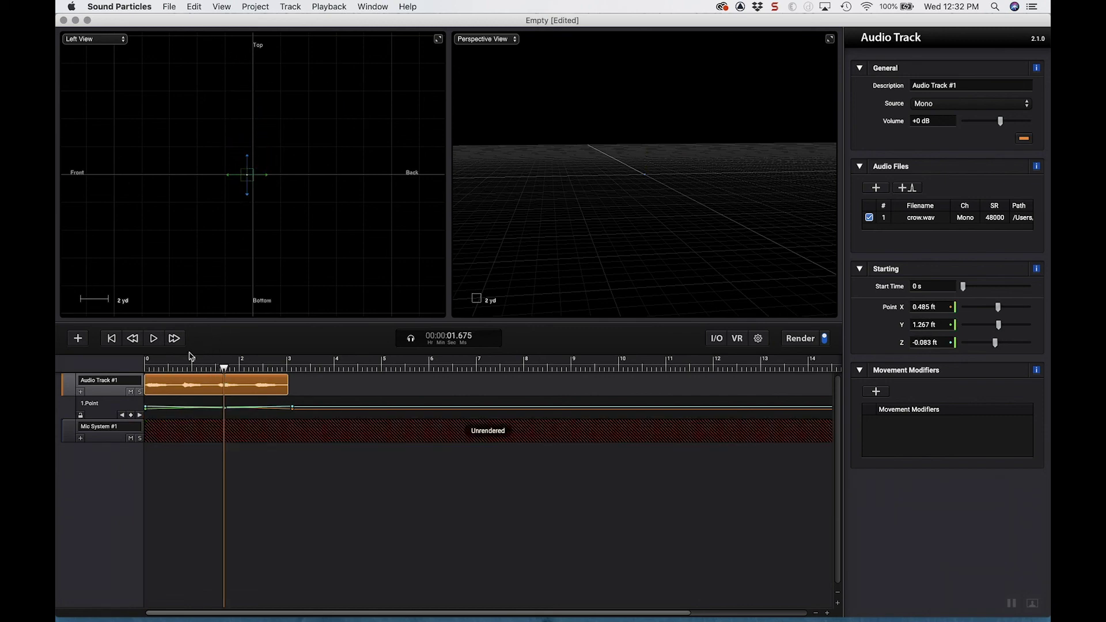
- Scrub and play the flight to review the new mid-flight dip
{"action": "left_click", "coordinate": [150, 371]}
{"action": "mouse_move", "coordinate": [150, 371]}
{"action": "left_mouse_down"}
{"action": "mouse_move", "coordinate": [293, 374]}
{"action": "mouse_move", "coordinate": [137, 375]}
{"action": "left_mouse_up"}
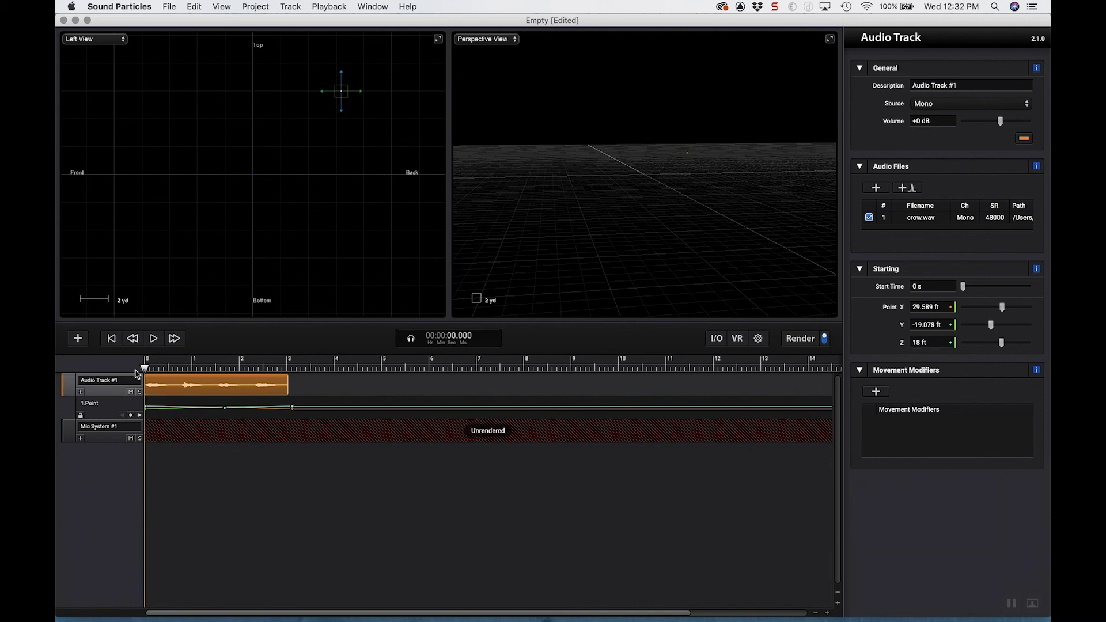
{"action": "left_click", "coordinate": [153, 339]}
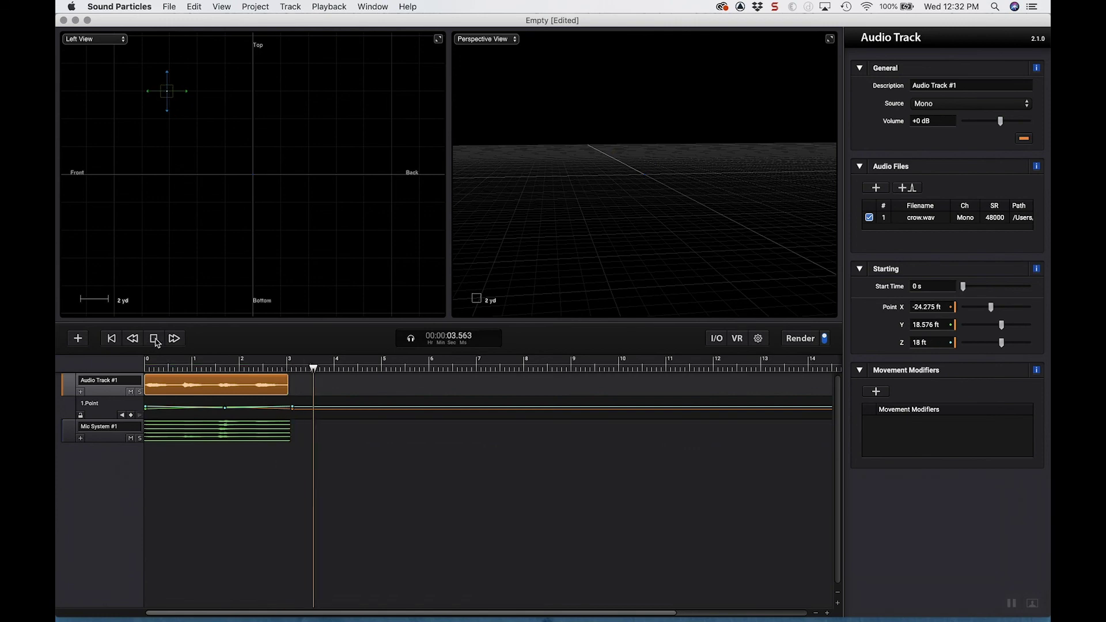
{"action": "left_click", "coordinate": [154, 339]}
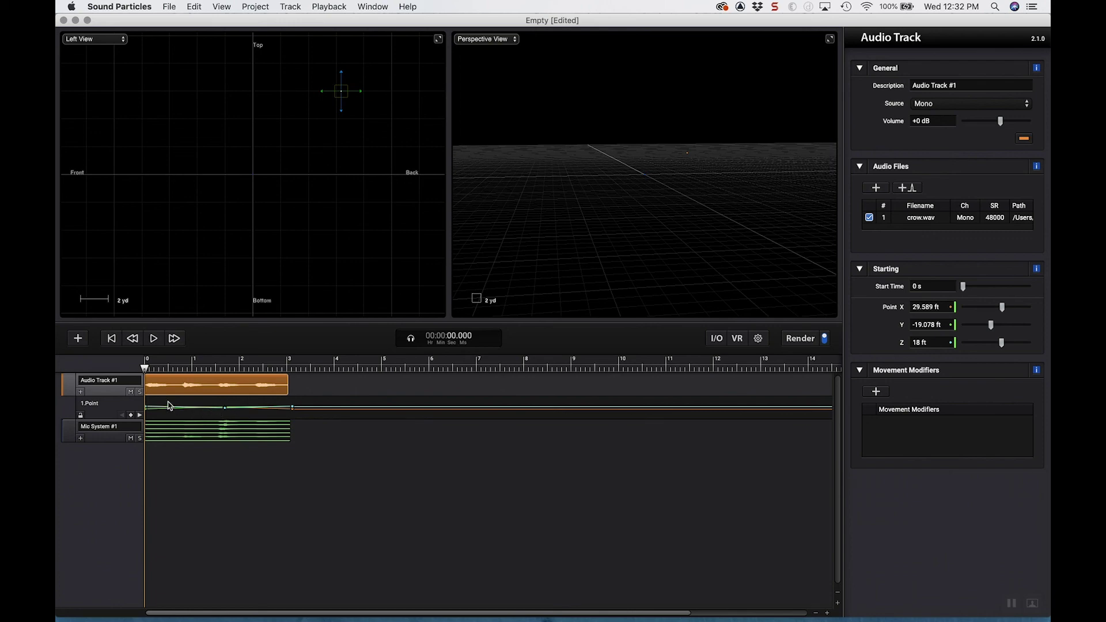
- Remove the 1.Point automation track with Delete Automation Track and confirm with OK
{"action": "right_click", "coordinate": [148, 408]}
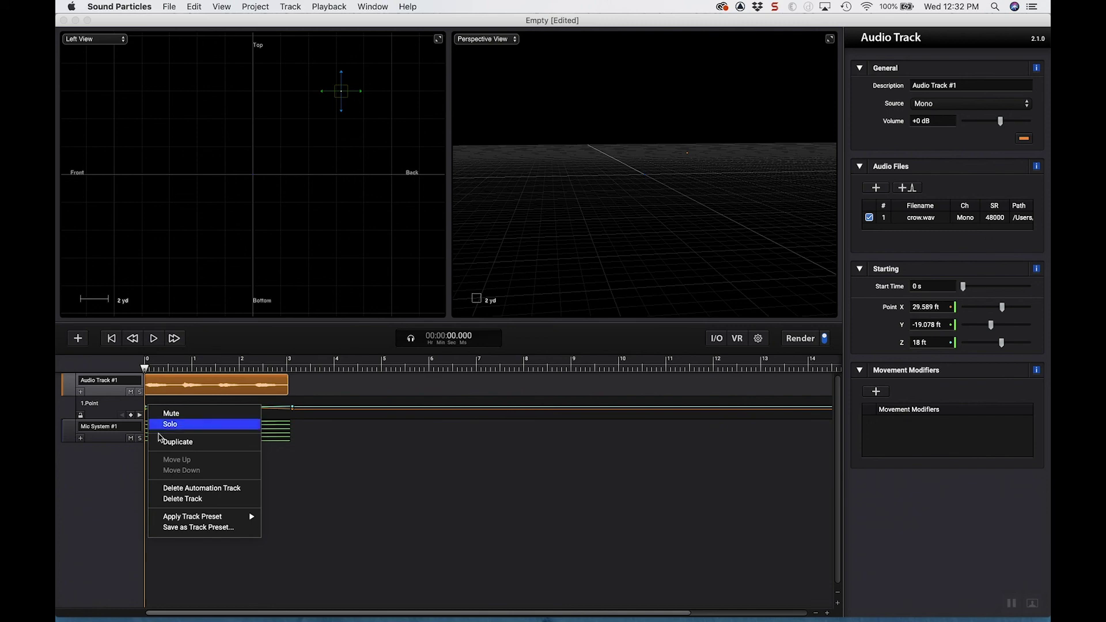
{"action": "left_click", "coordinate": [185, 493]}
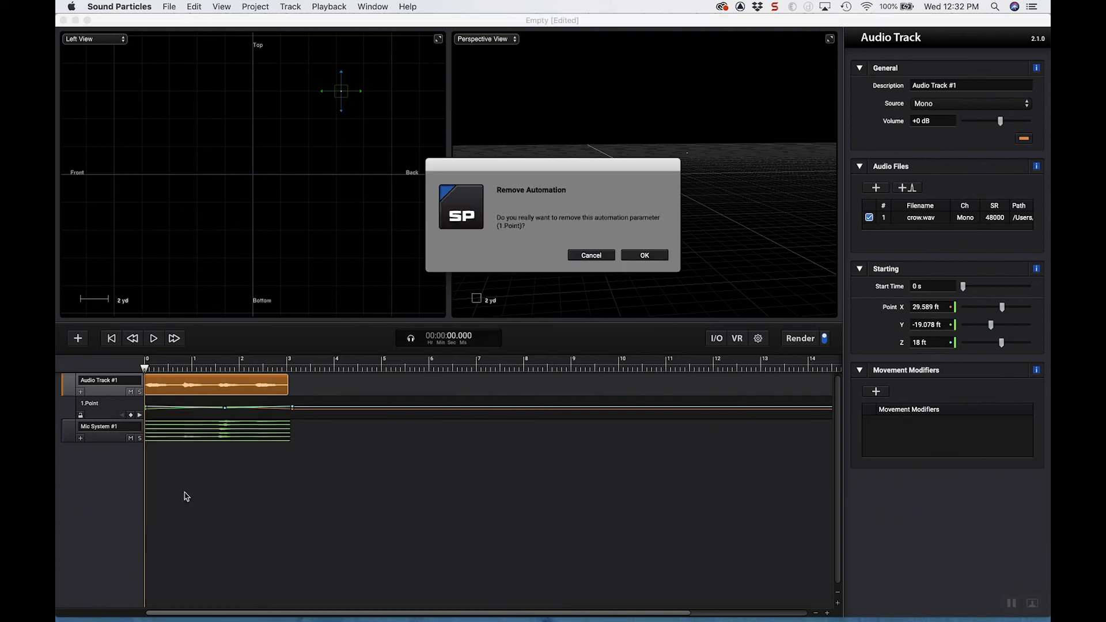
{"action": "left_click", "coordinate": [644, 257]}
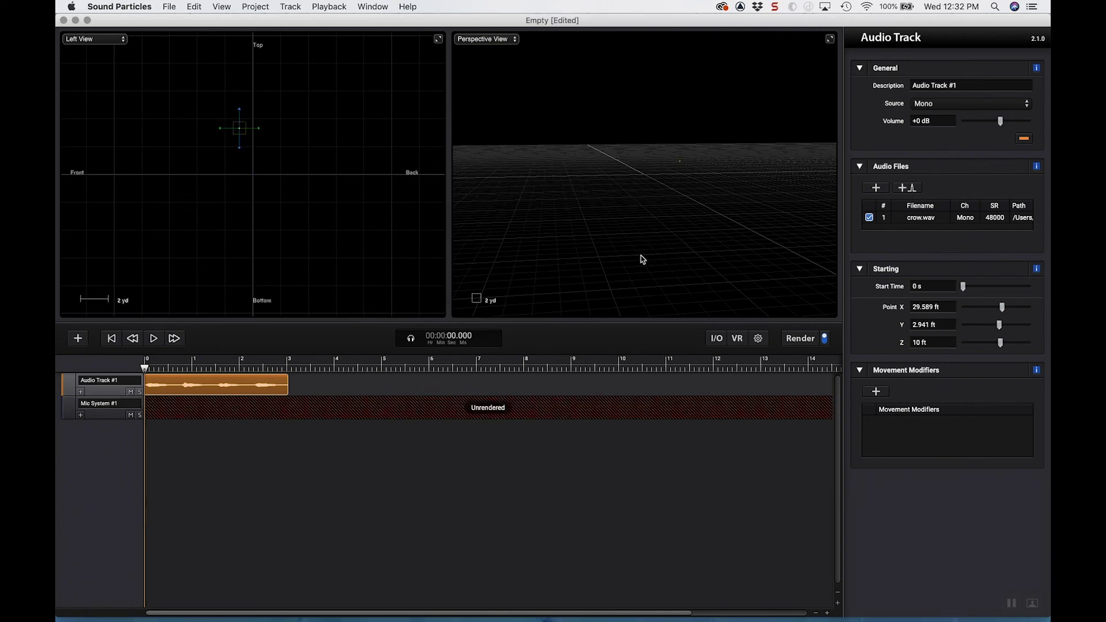